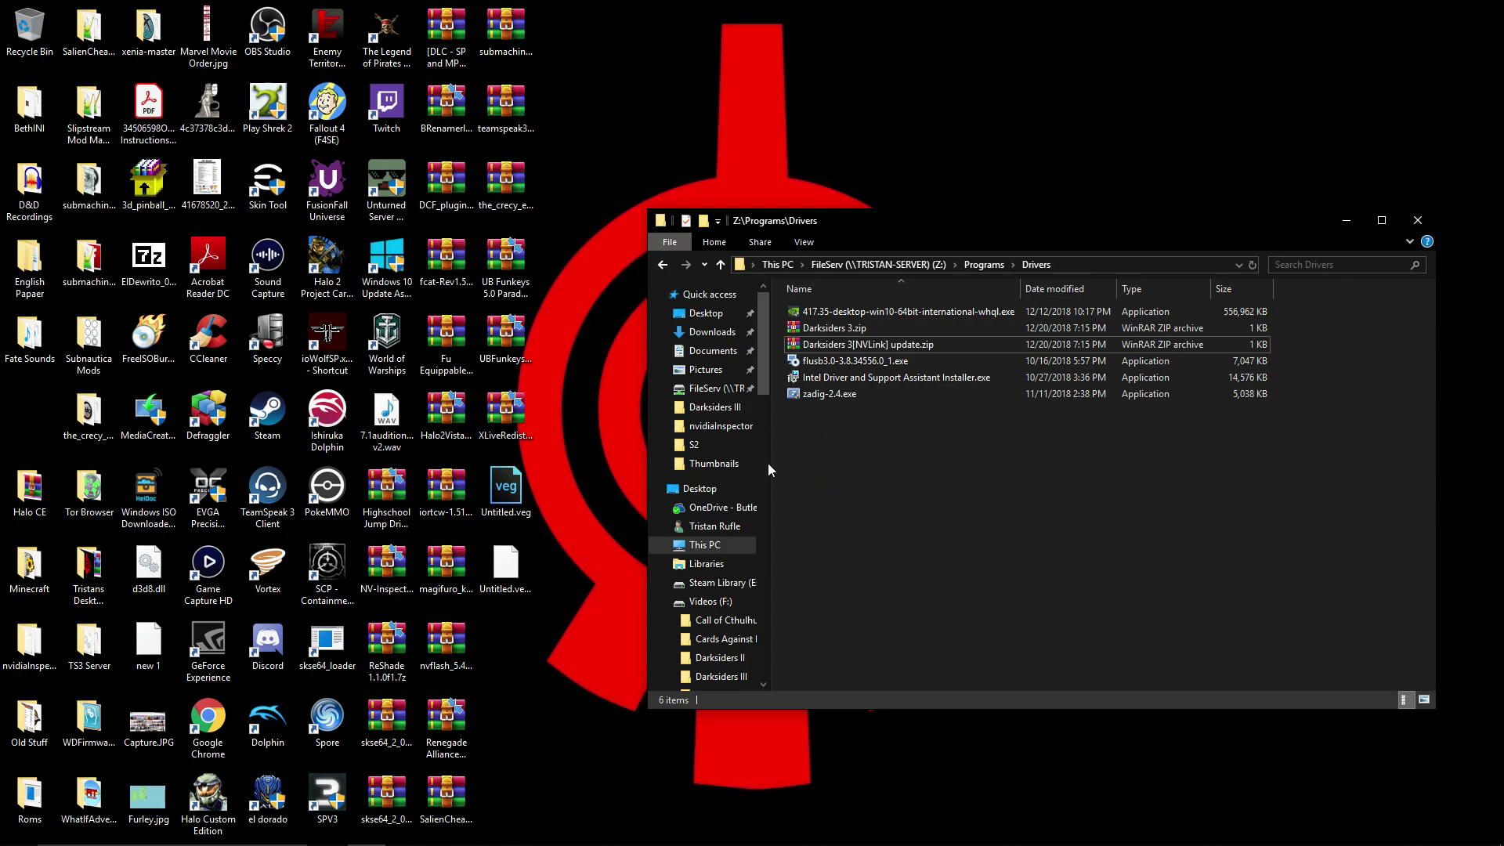
- Select the nvidiaInspector folder on the desktop
click(619, 346)
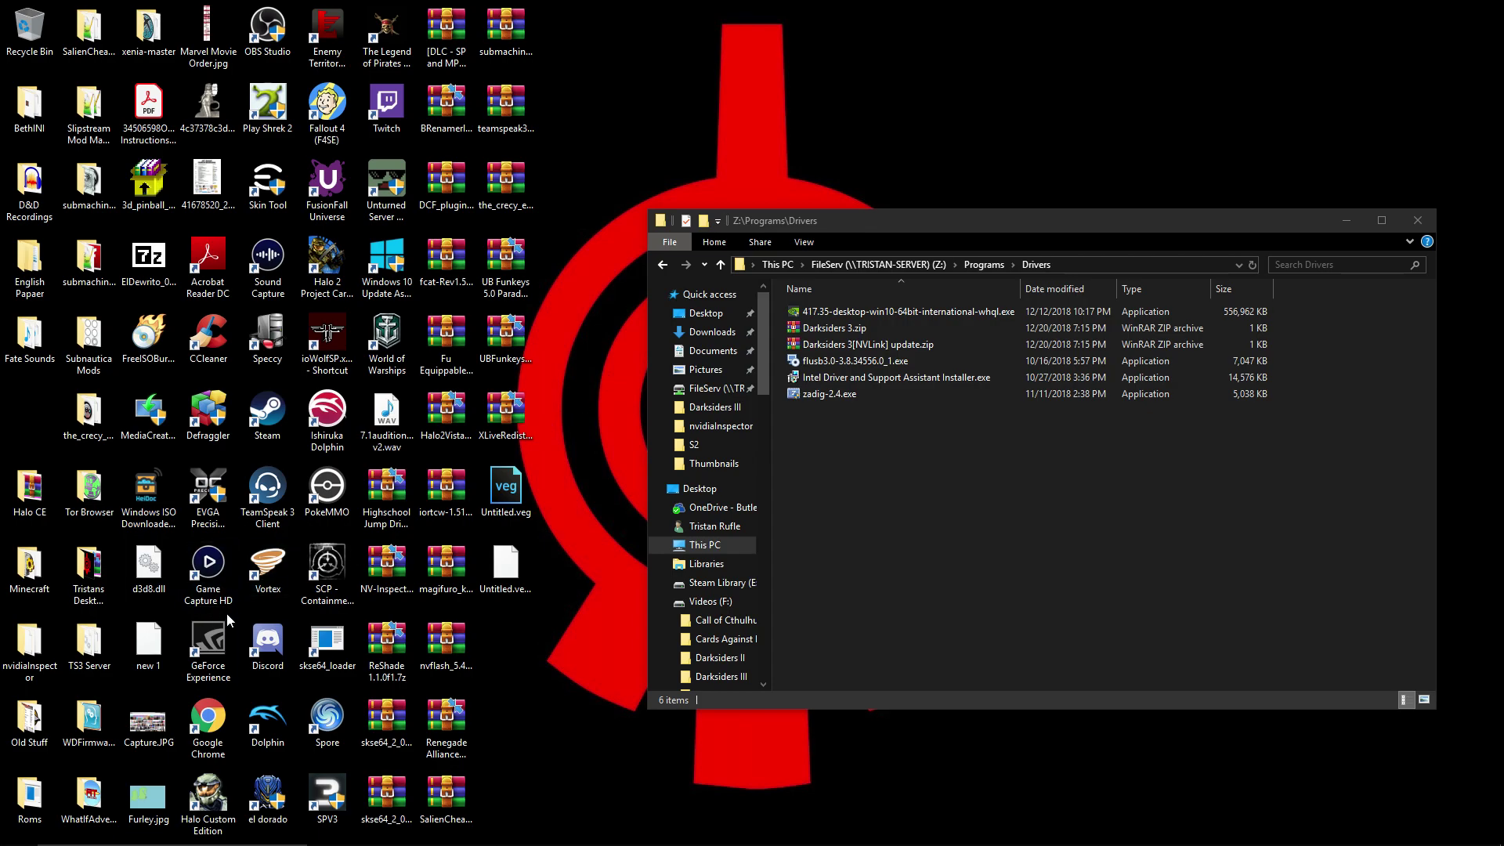
- Open the nvidiaInspector folder, select nvidiaProfileInspector.exe, and place its window beside the Drivers window
double_click(12, 649)
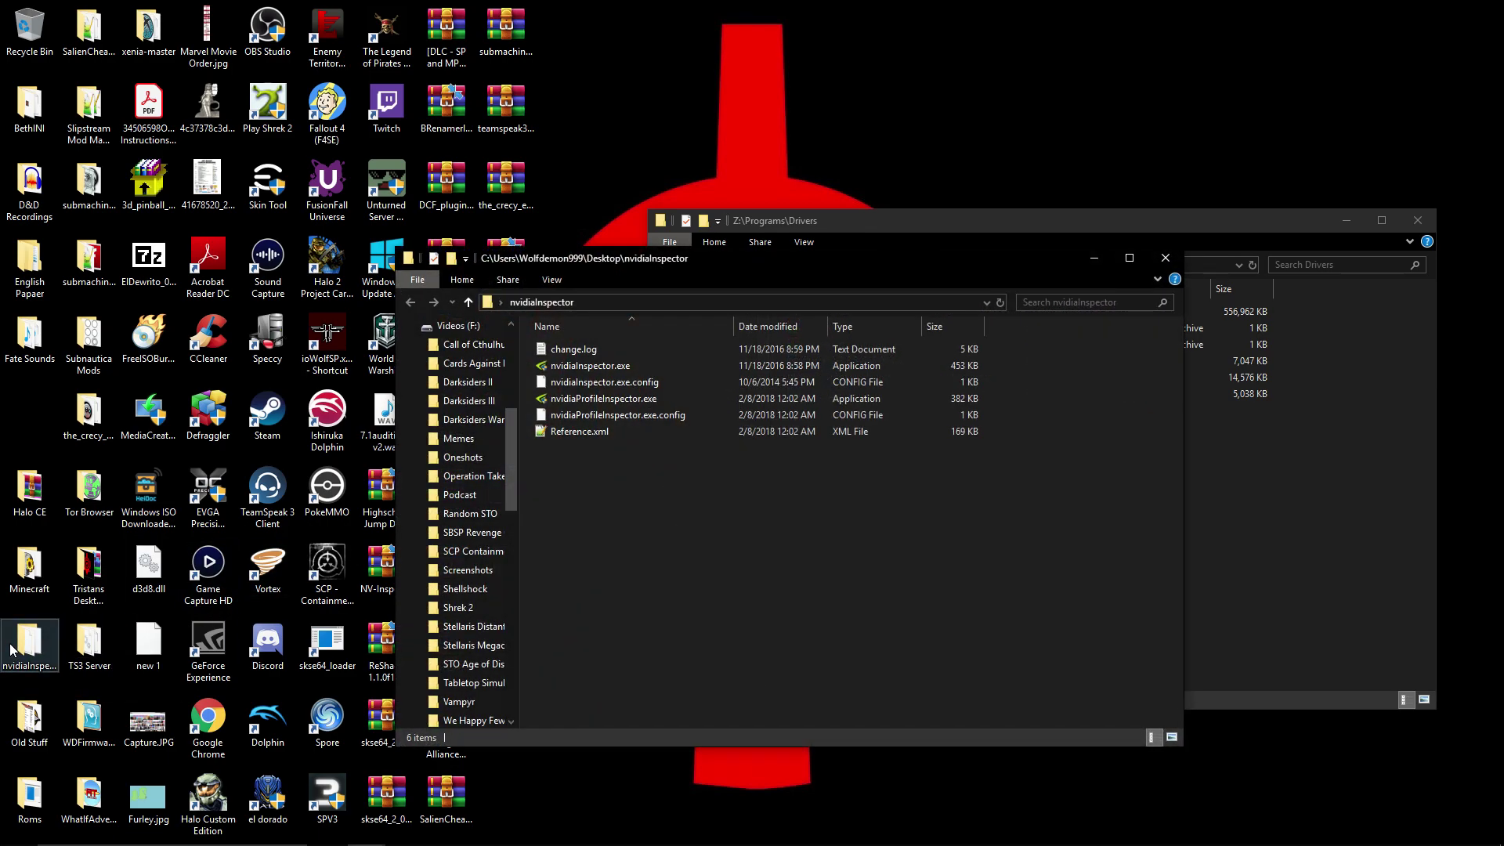
click(613, 401)
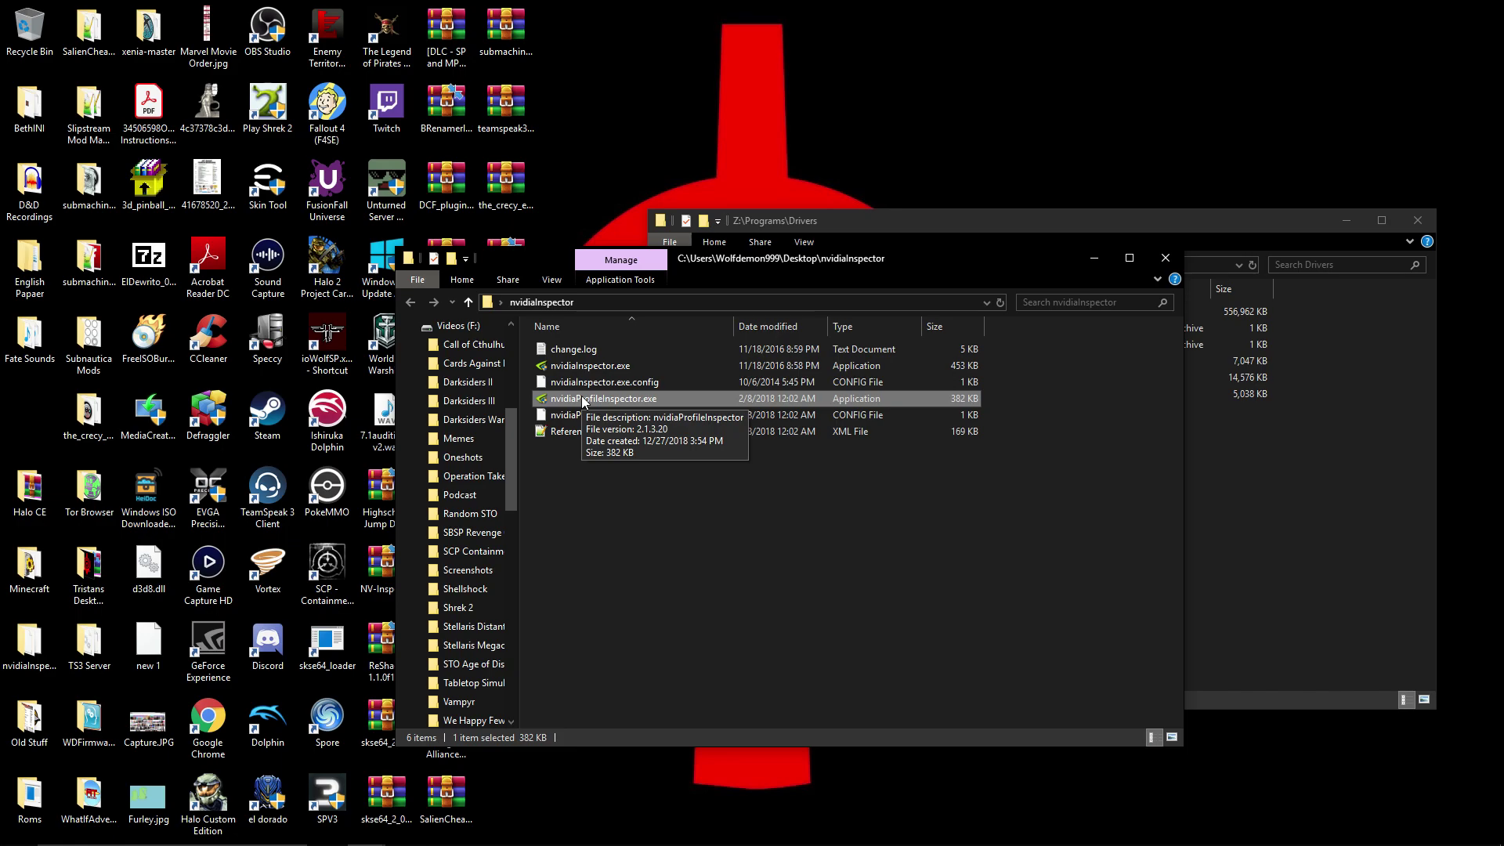
click(833, 235)
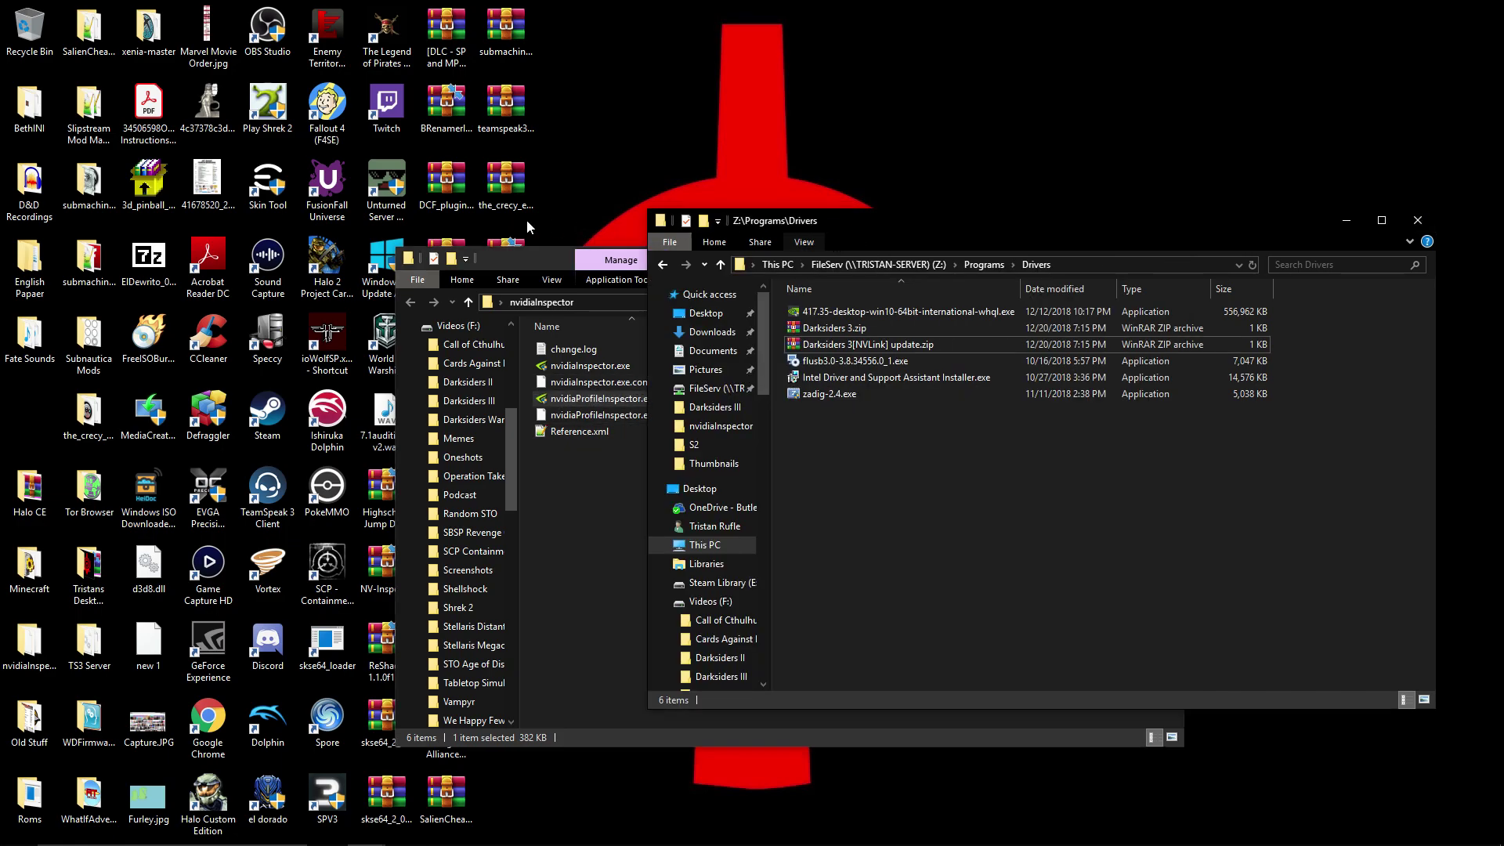
click(538, 261)
drag(1042, 249, 760, 239)
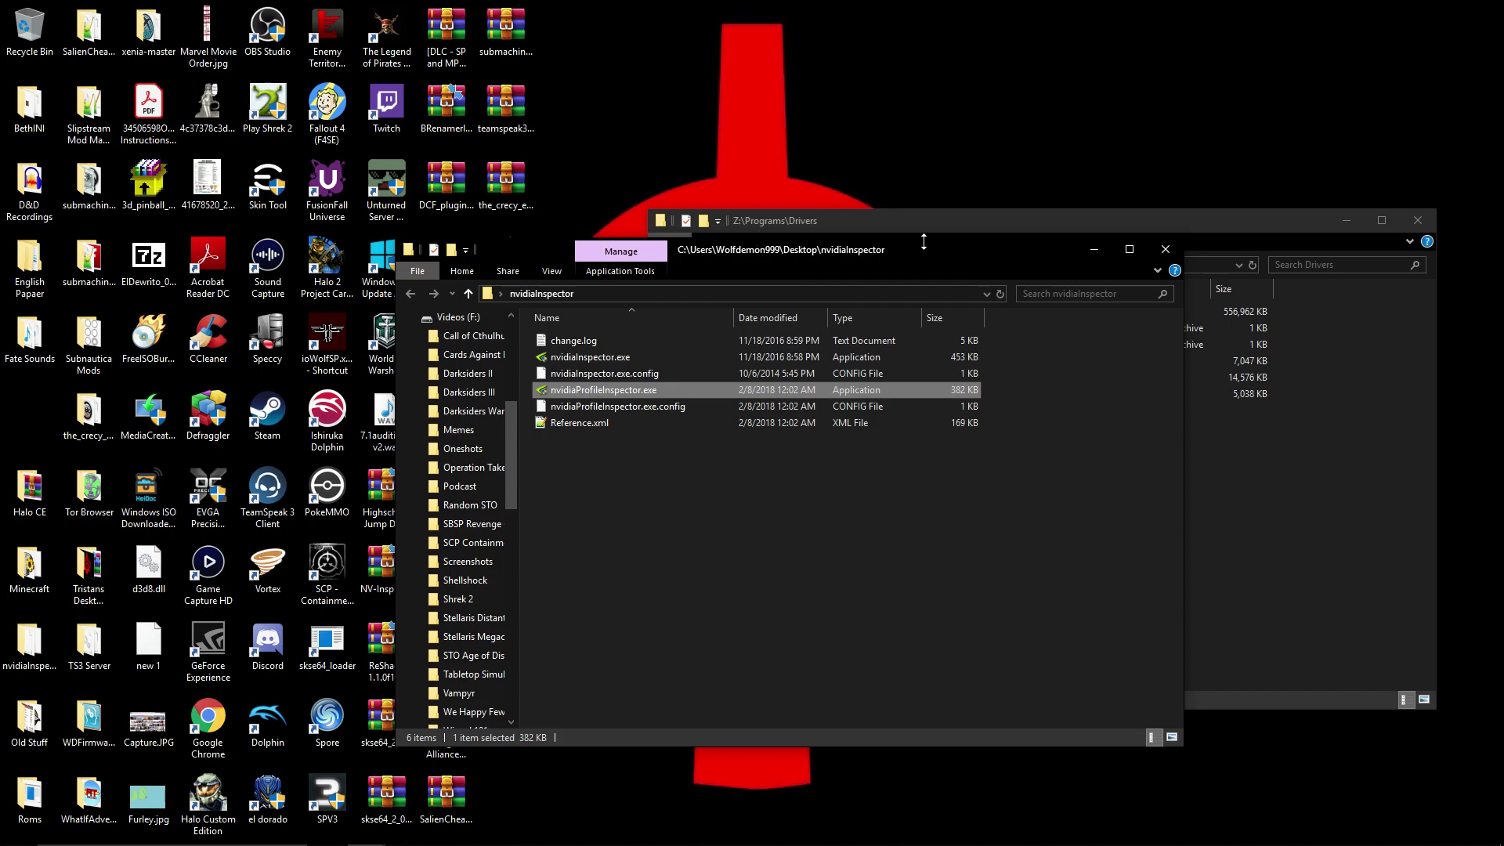
drag(924, 255, 688, 250)
click(945, 222)
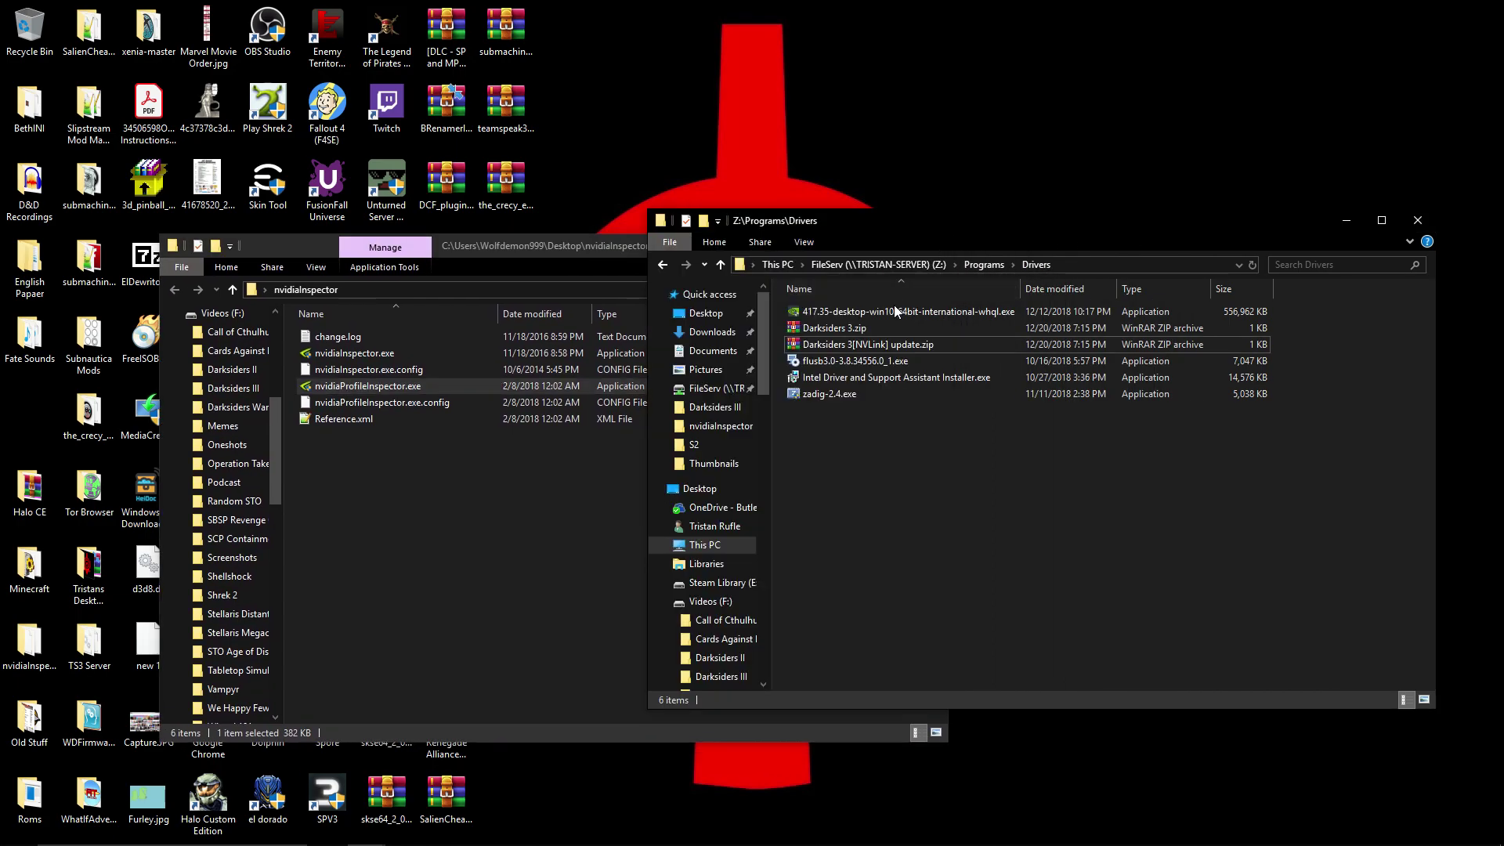
click(846, 349)
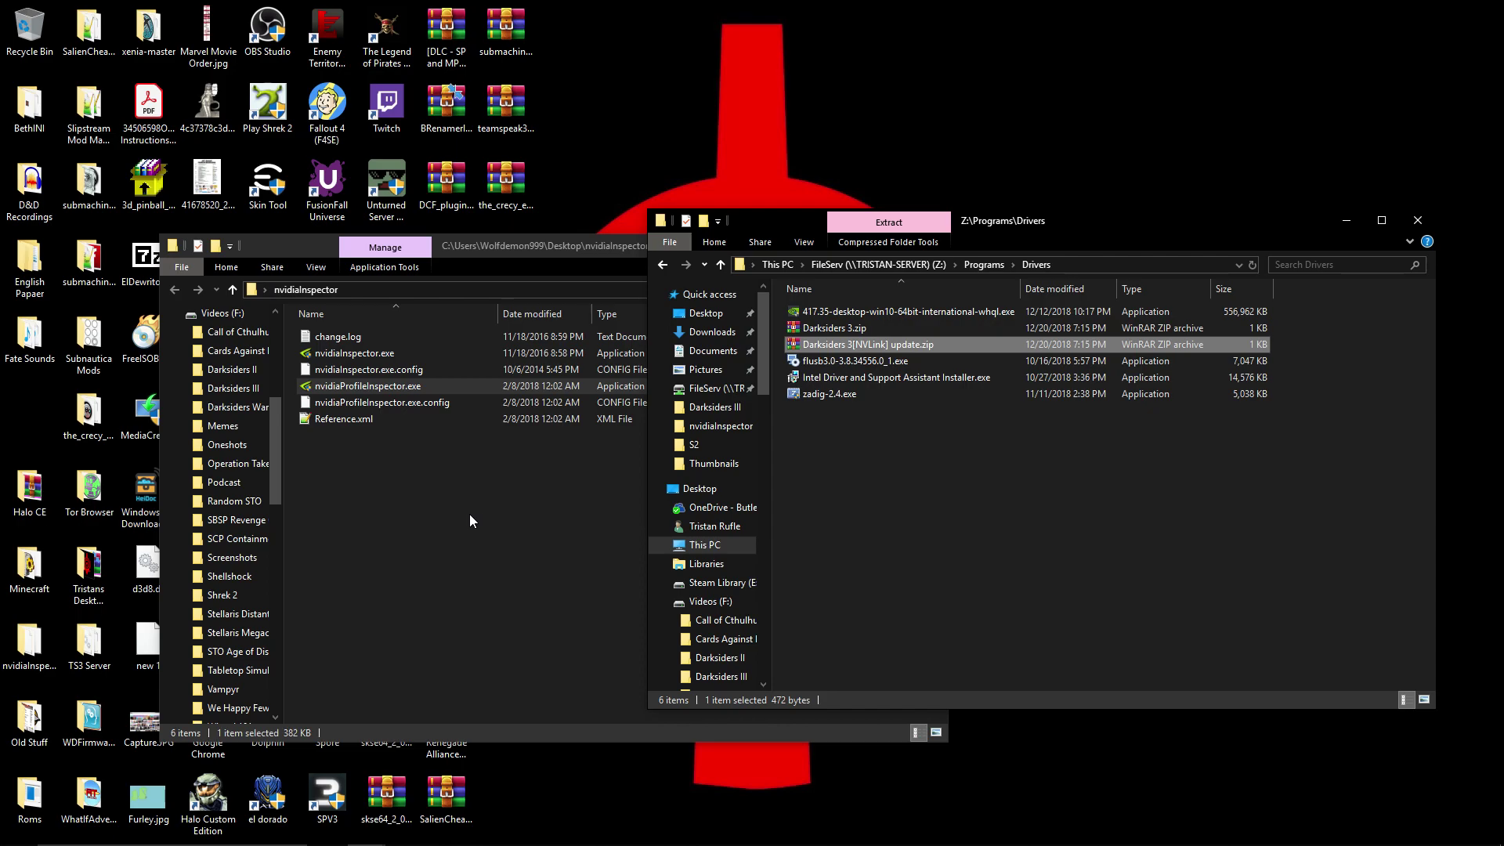
click(529, 539)
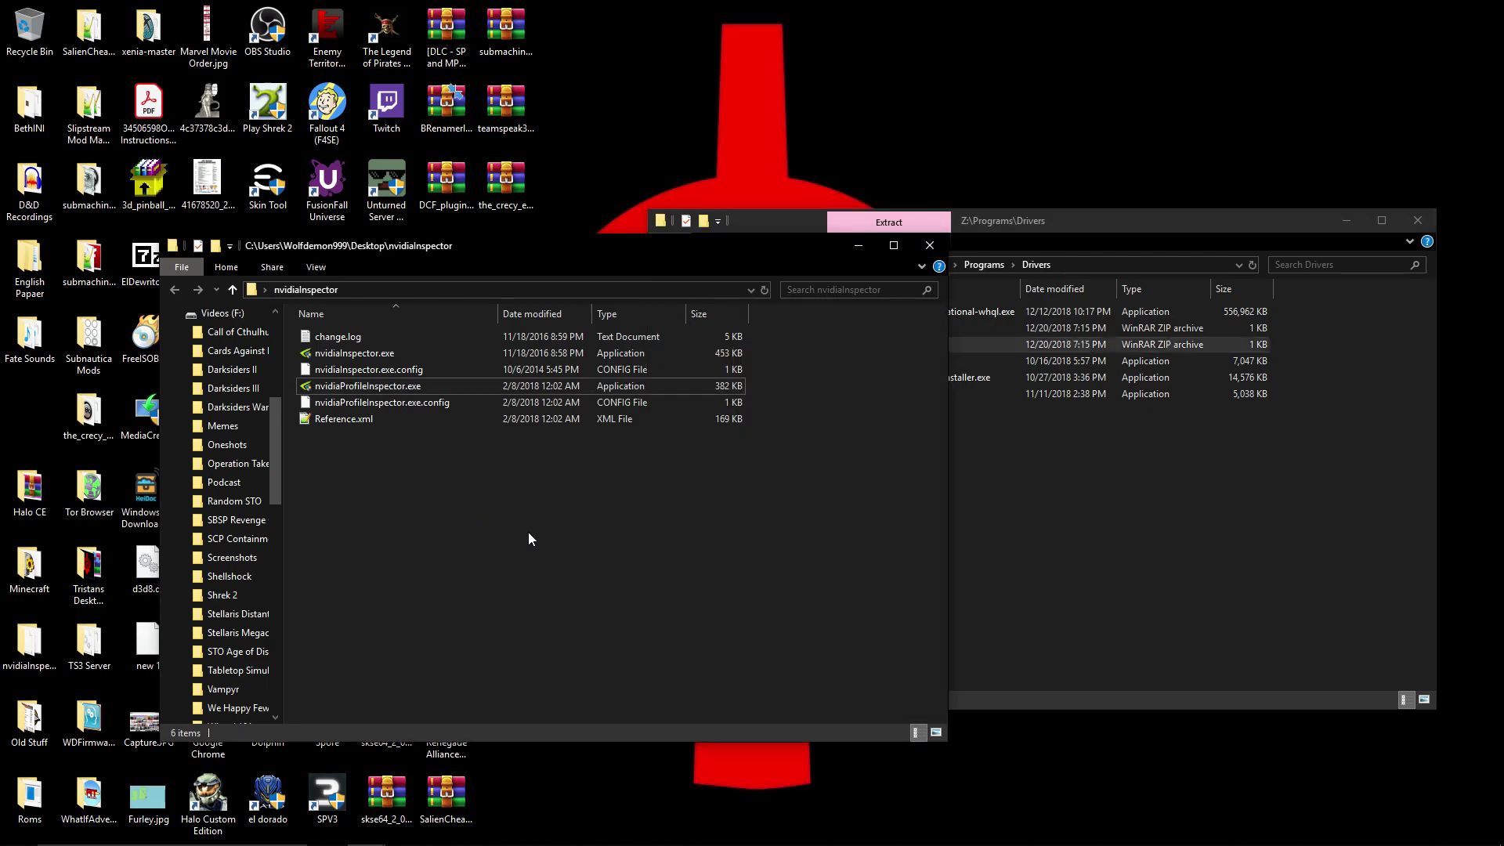
click(1089, 579)
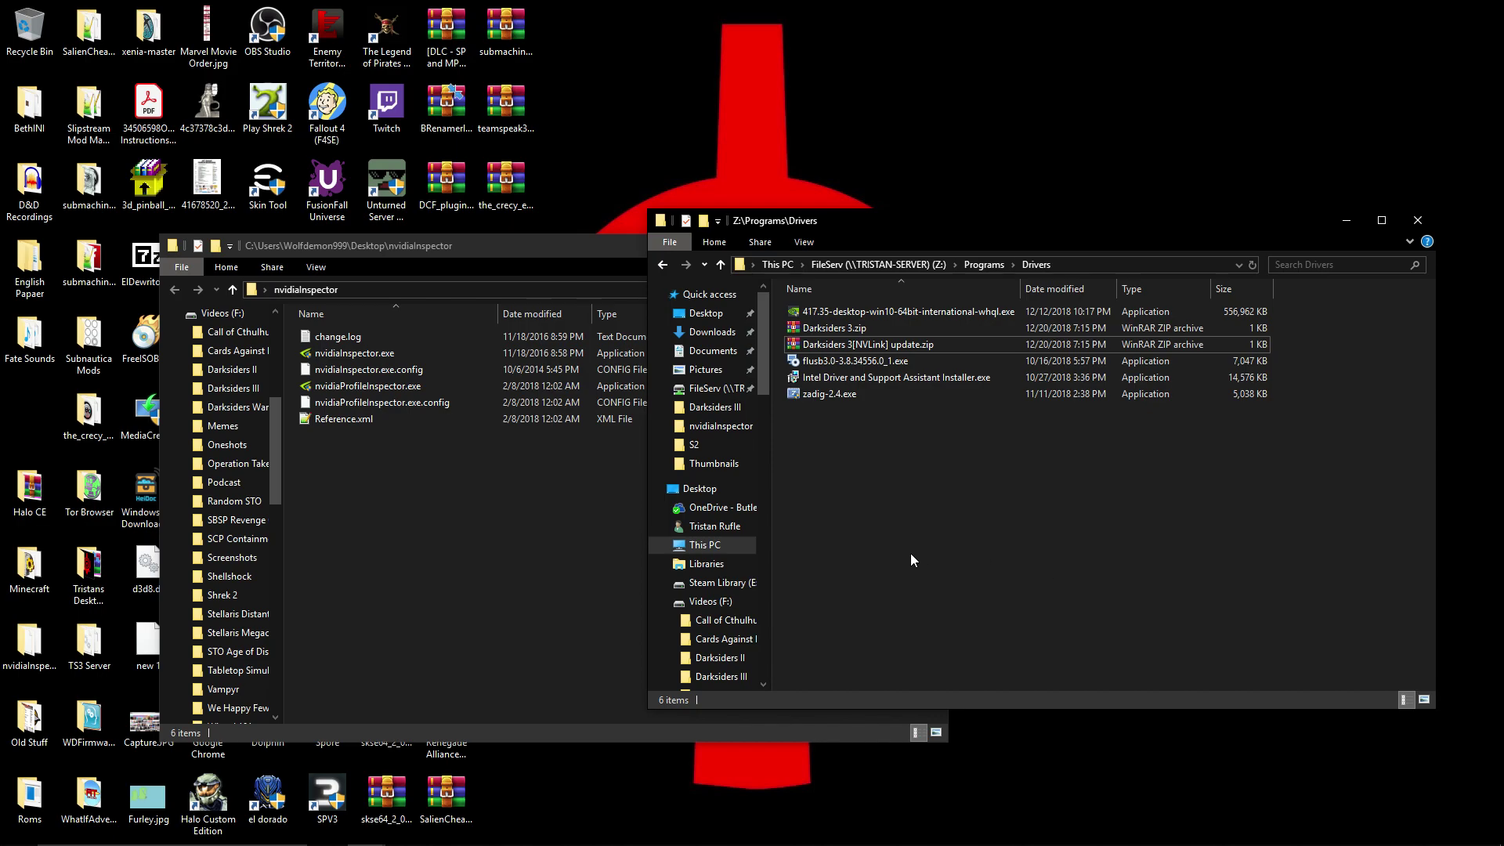
- Load the Darksiders 3 profile by searching 'Darksider' and restore it to NVIDIA defaults
click(417, 492)
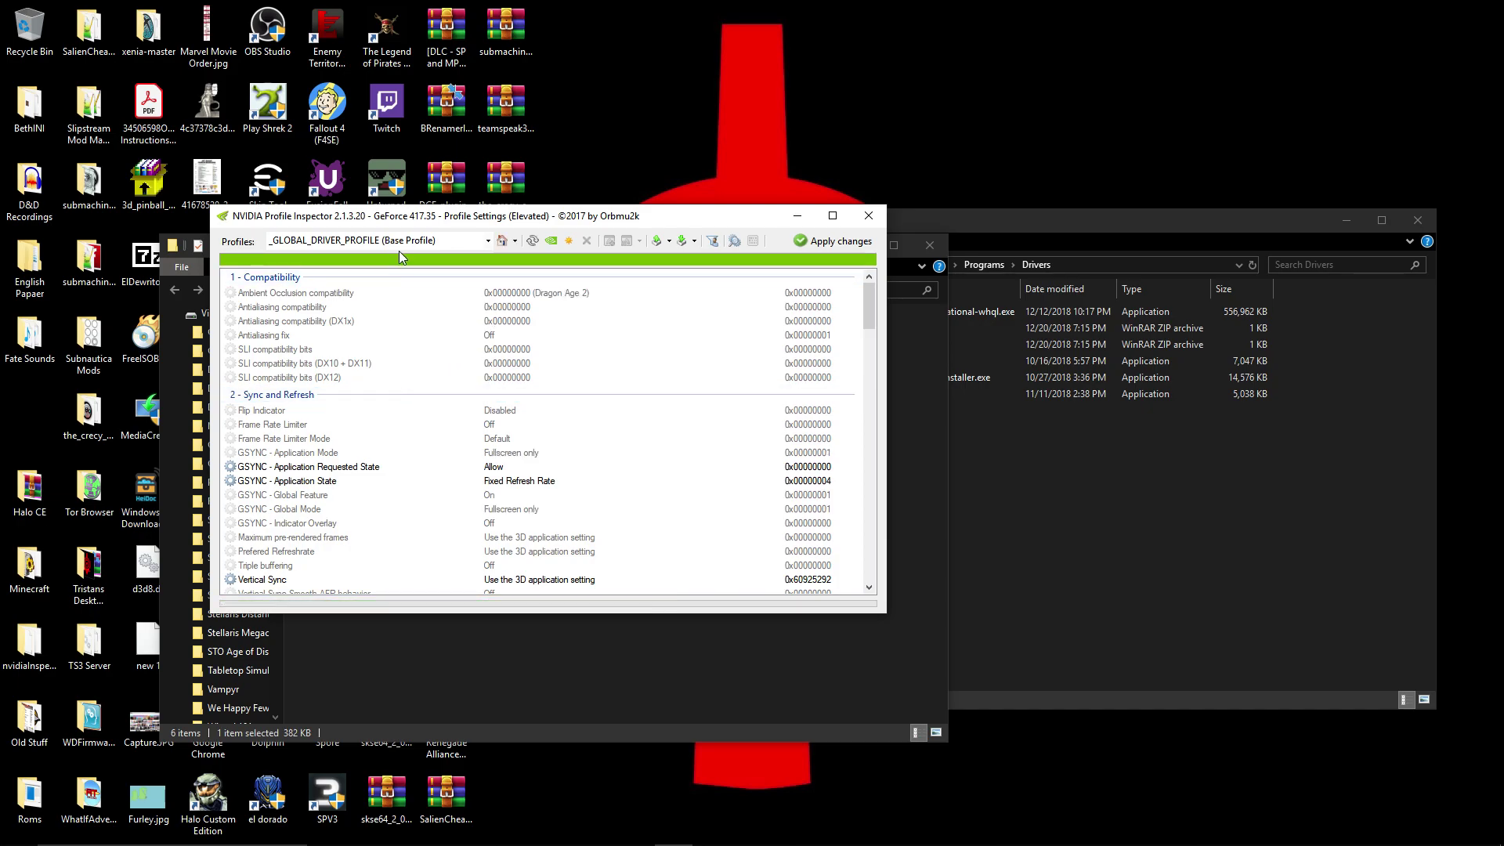
click(462, 239)
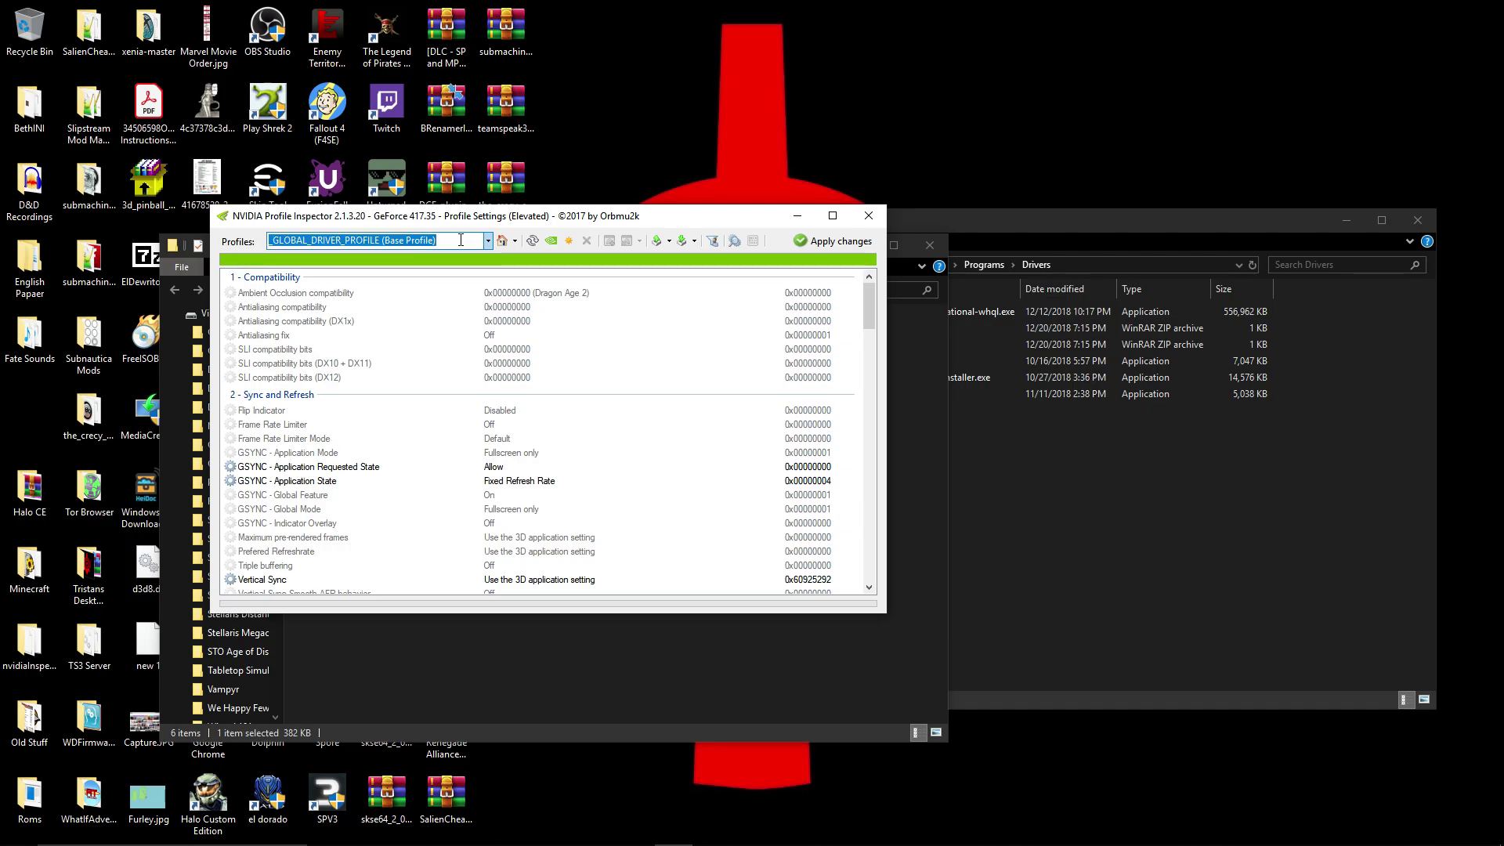
text(Dark)
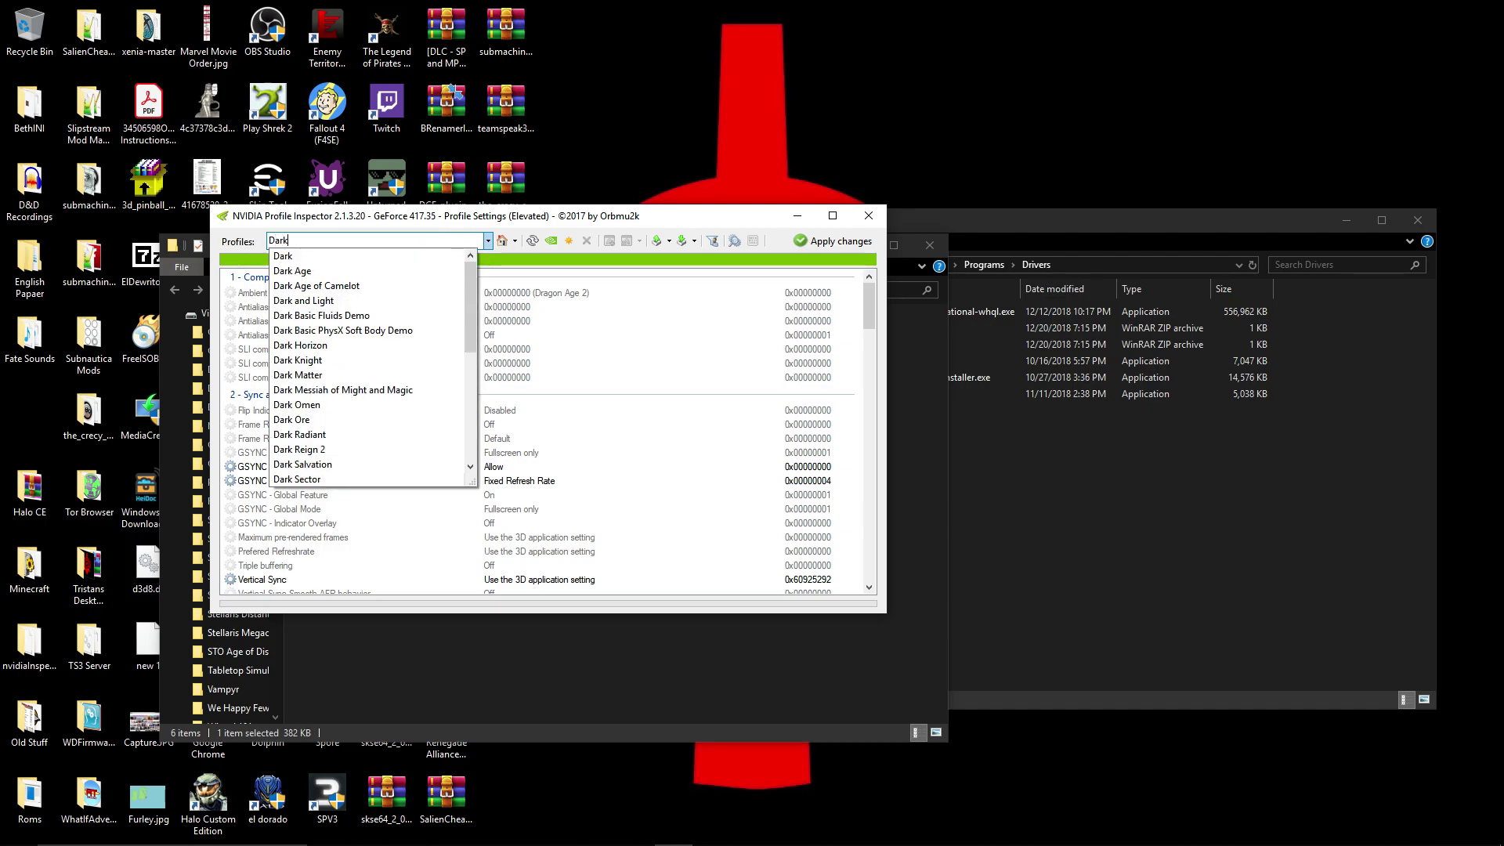
text(sider)
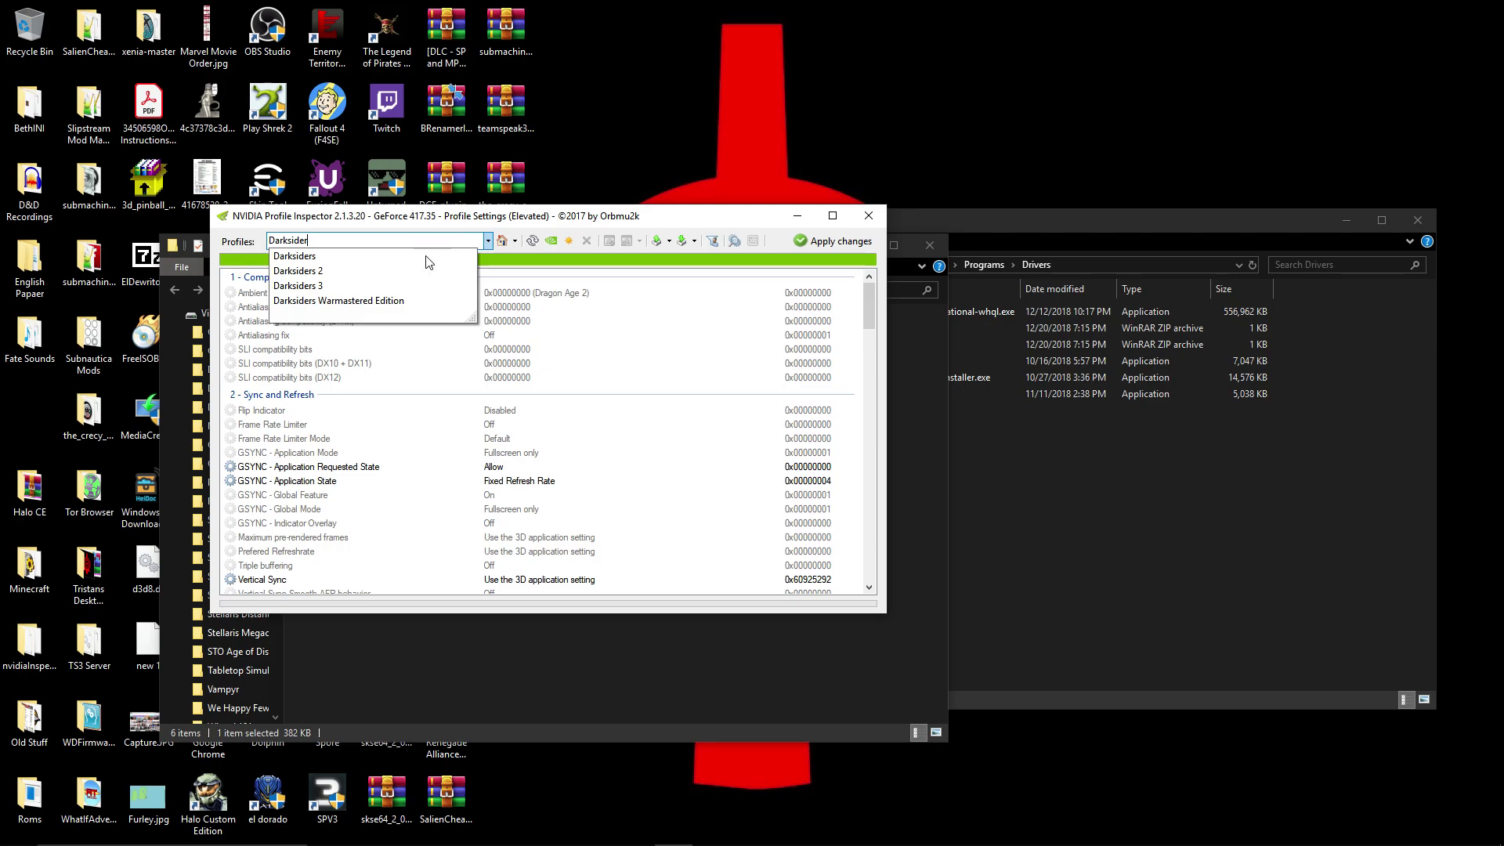
click(347, 288)
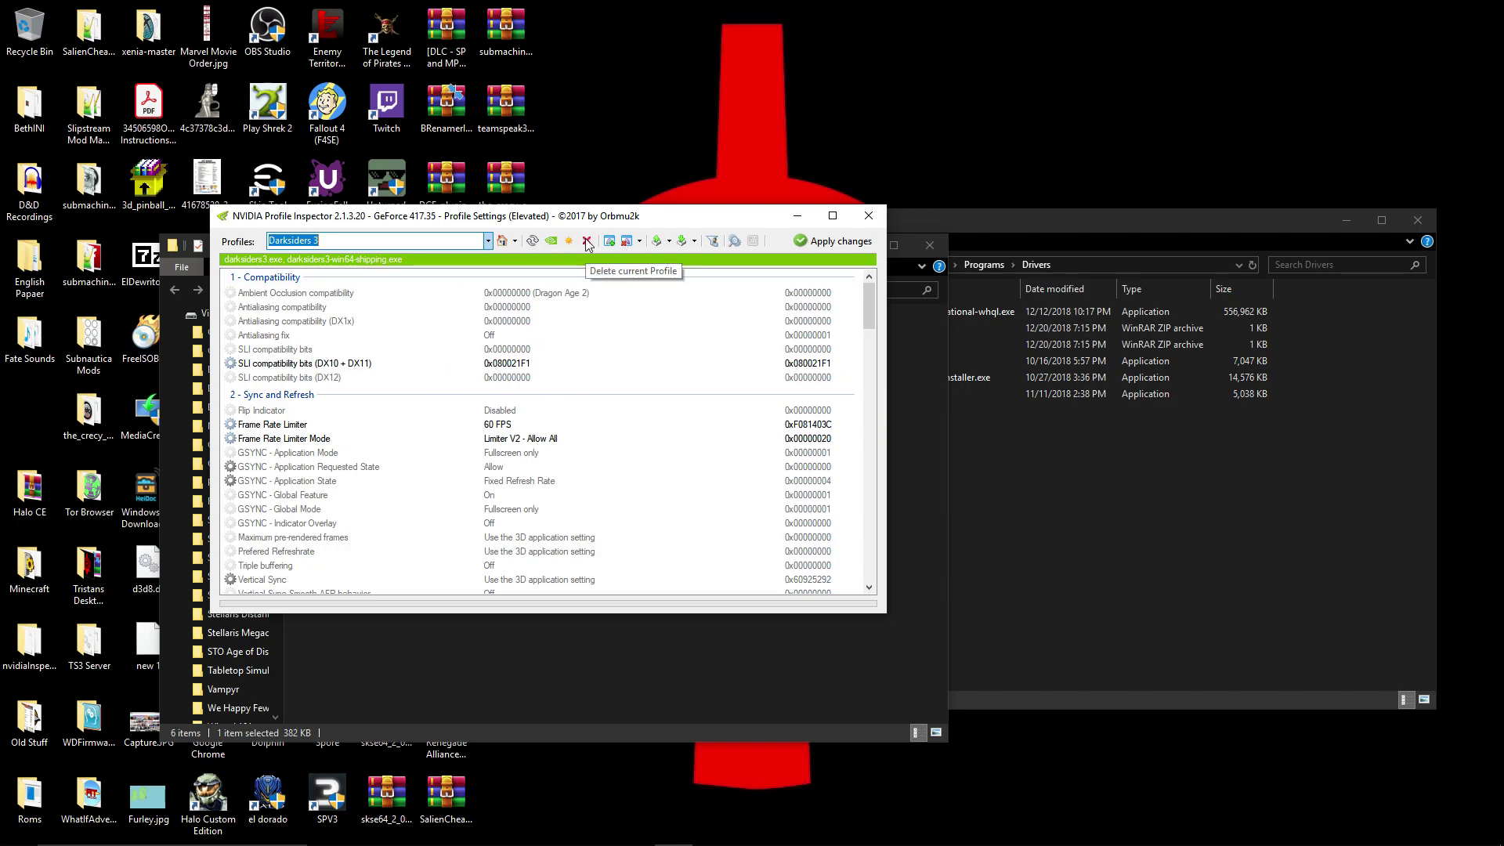
click(532, 243)
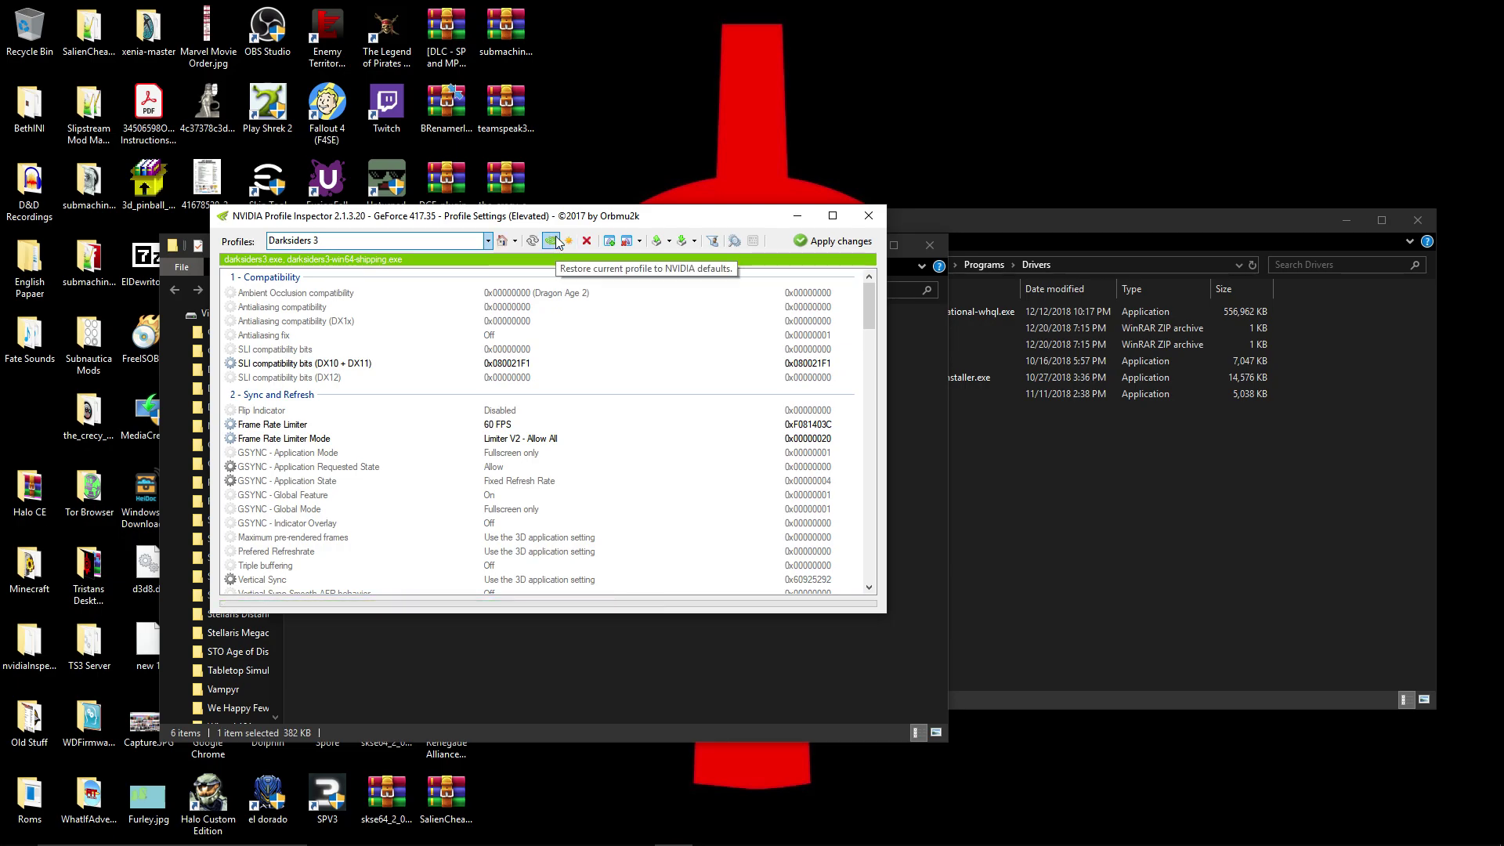
click(554, 241)
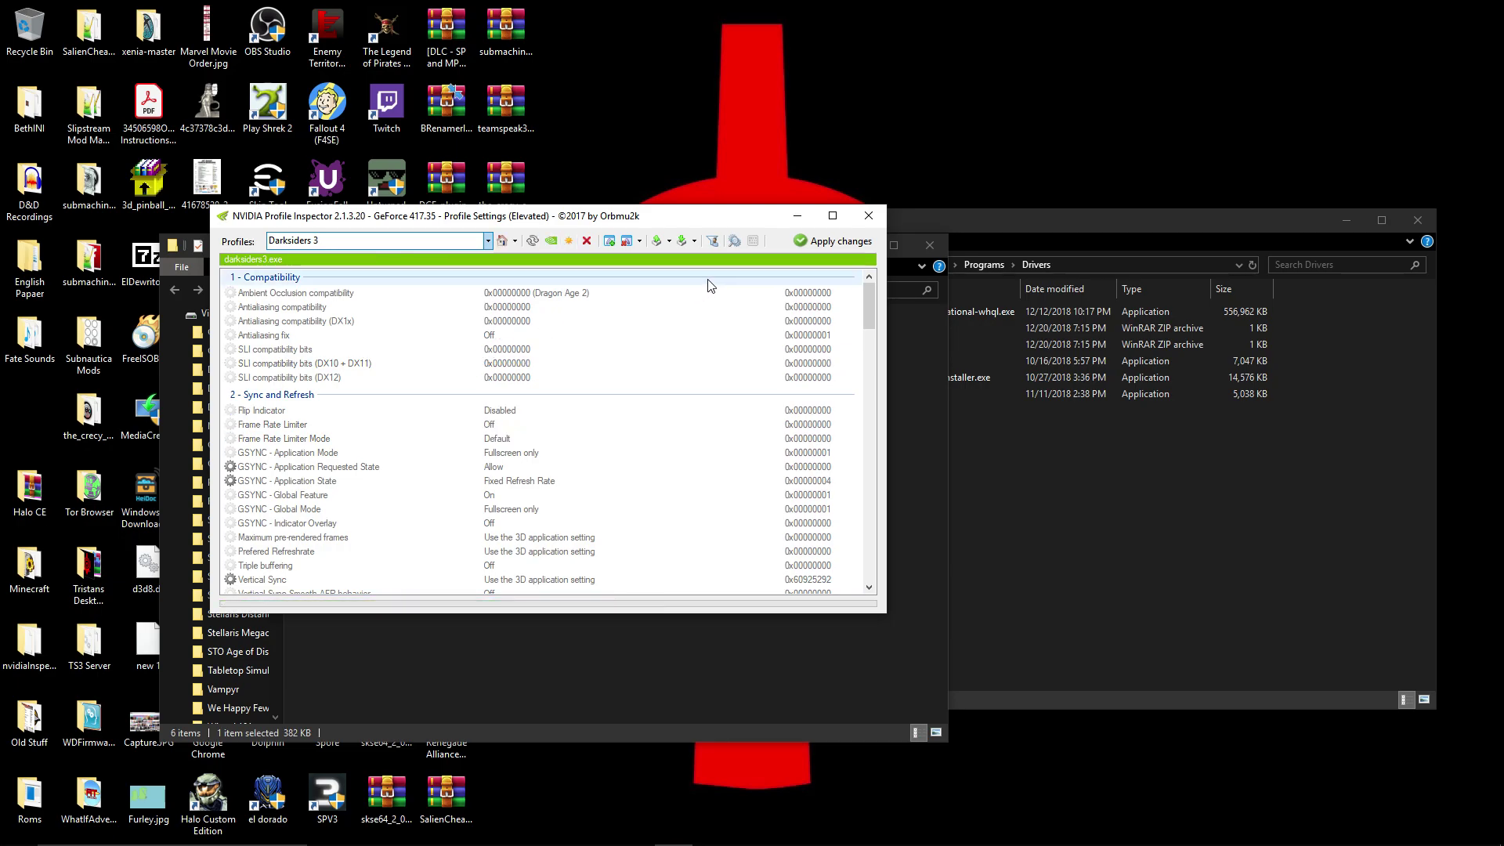
- Choose Import profile(s) from the import user defined profiles dropdown, then return to the Drivers folder
click(684, 243)
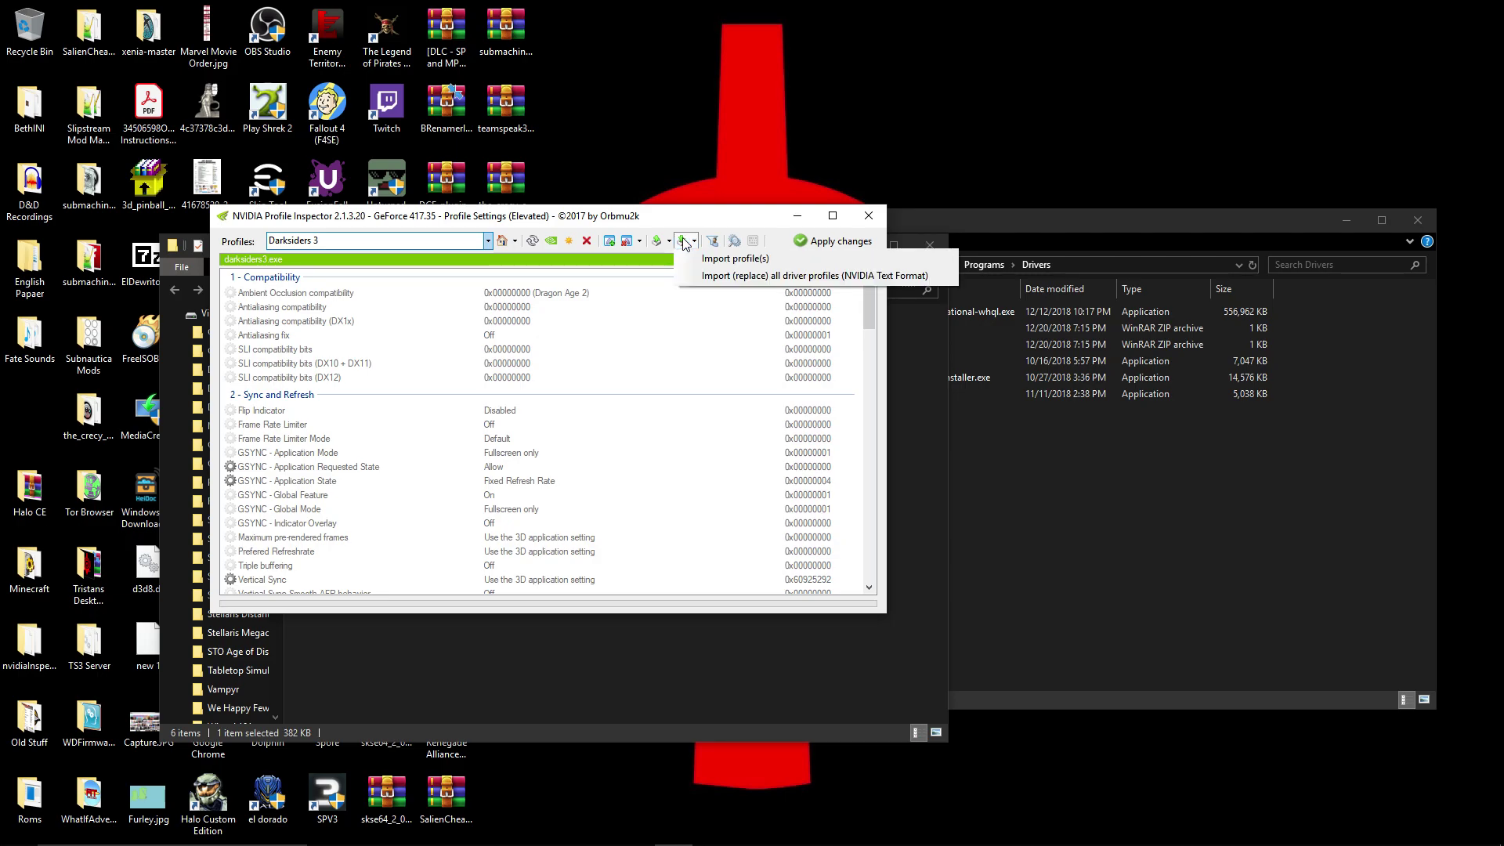
click(688, 260)
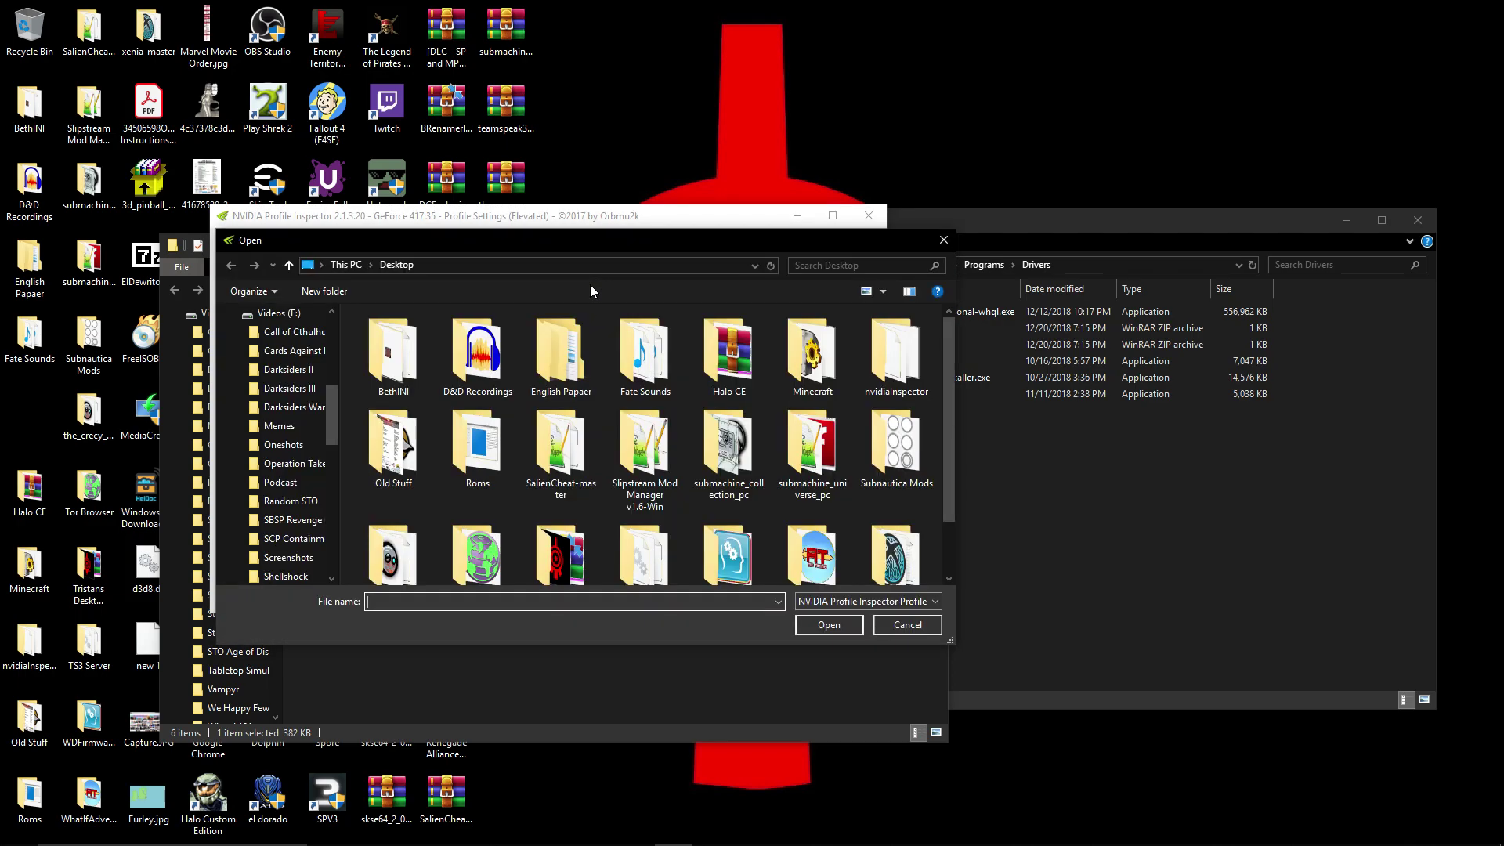
click(1122, 475)
- Extract Darksiders 3[NVLink] update.nip from its zip onto the desktop and close WinRAR
double_click(878, 345)
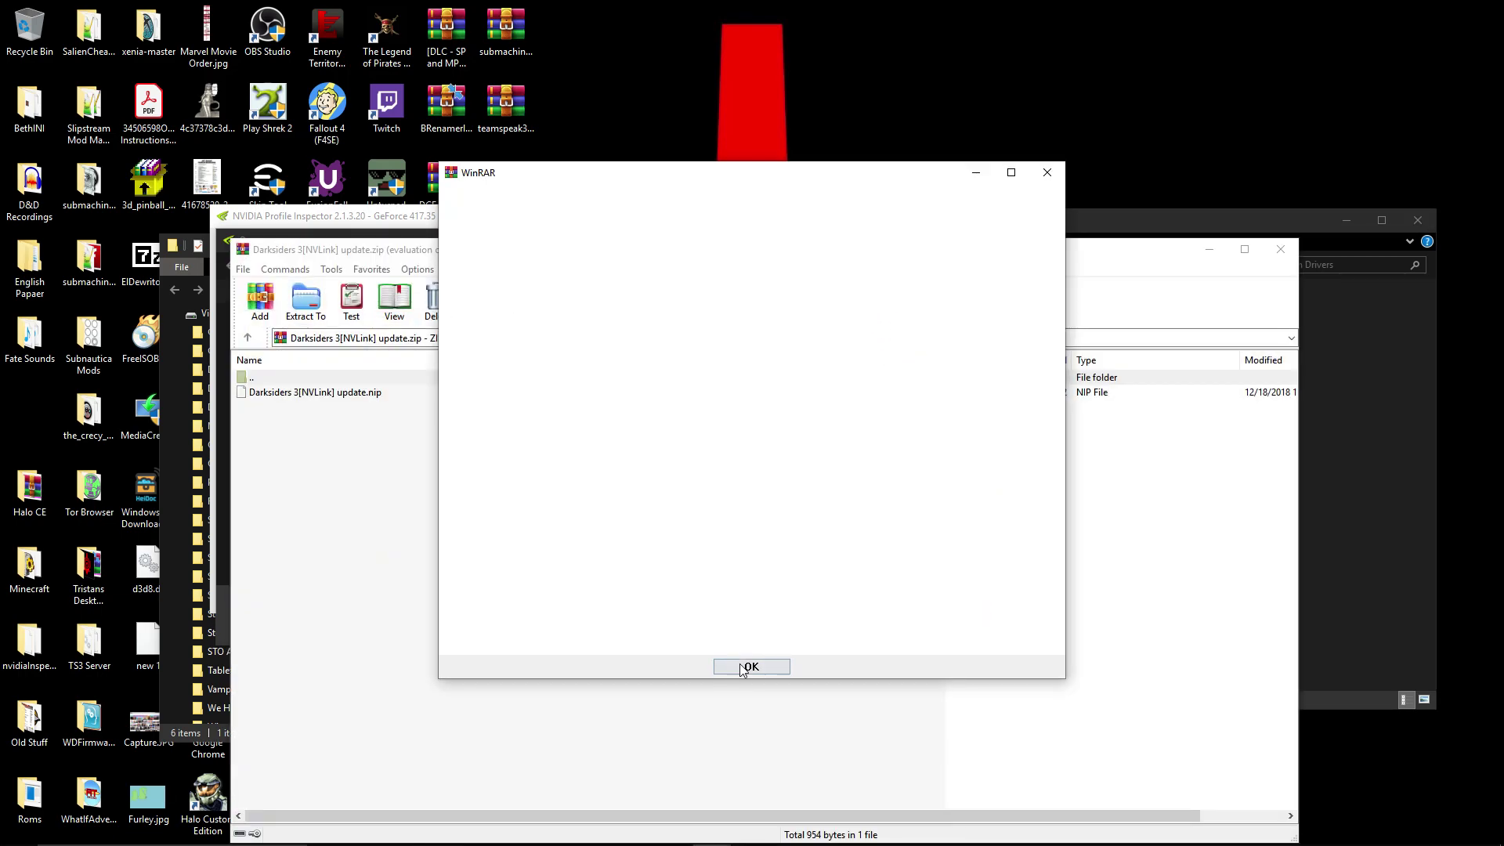
click(752, 662)
drag(357, 395, 591, 95)
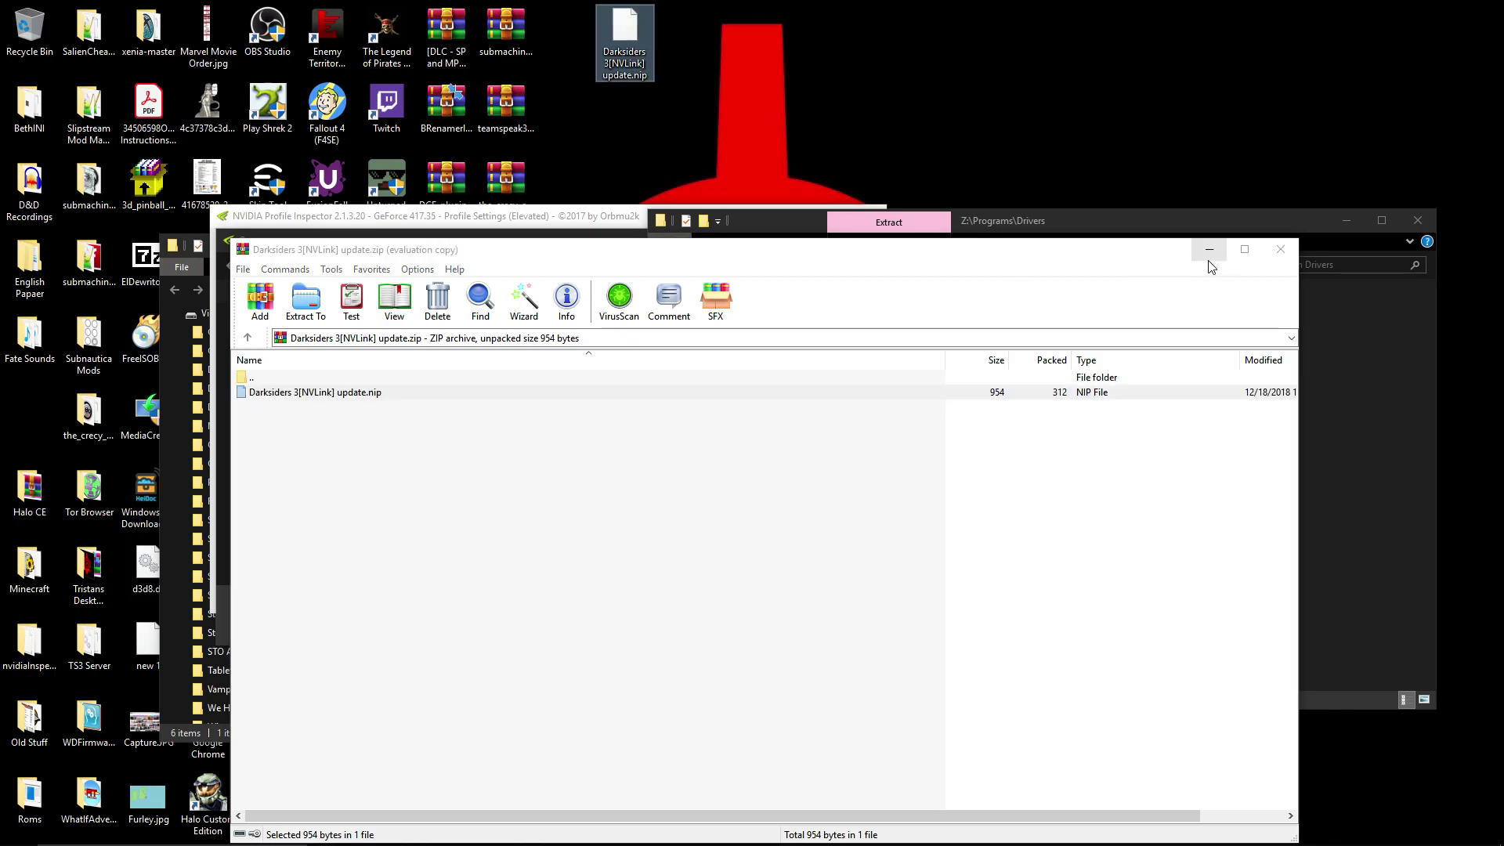
click(1272, 246)
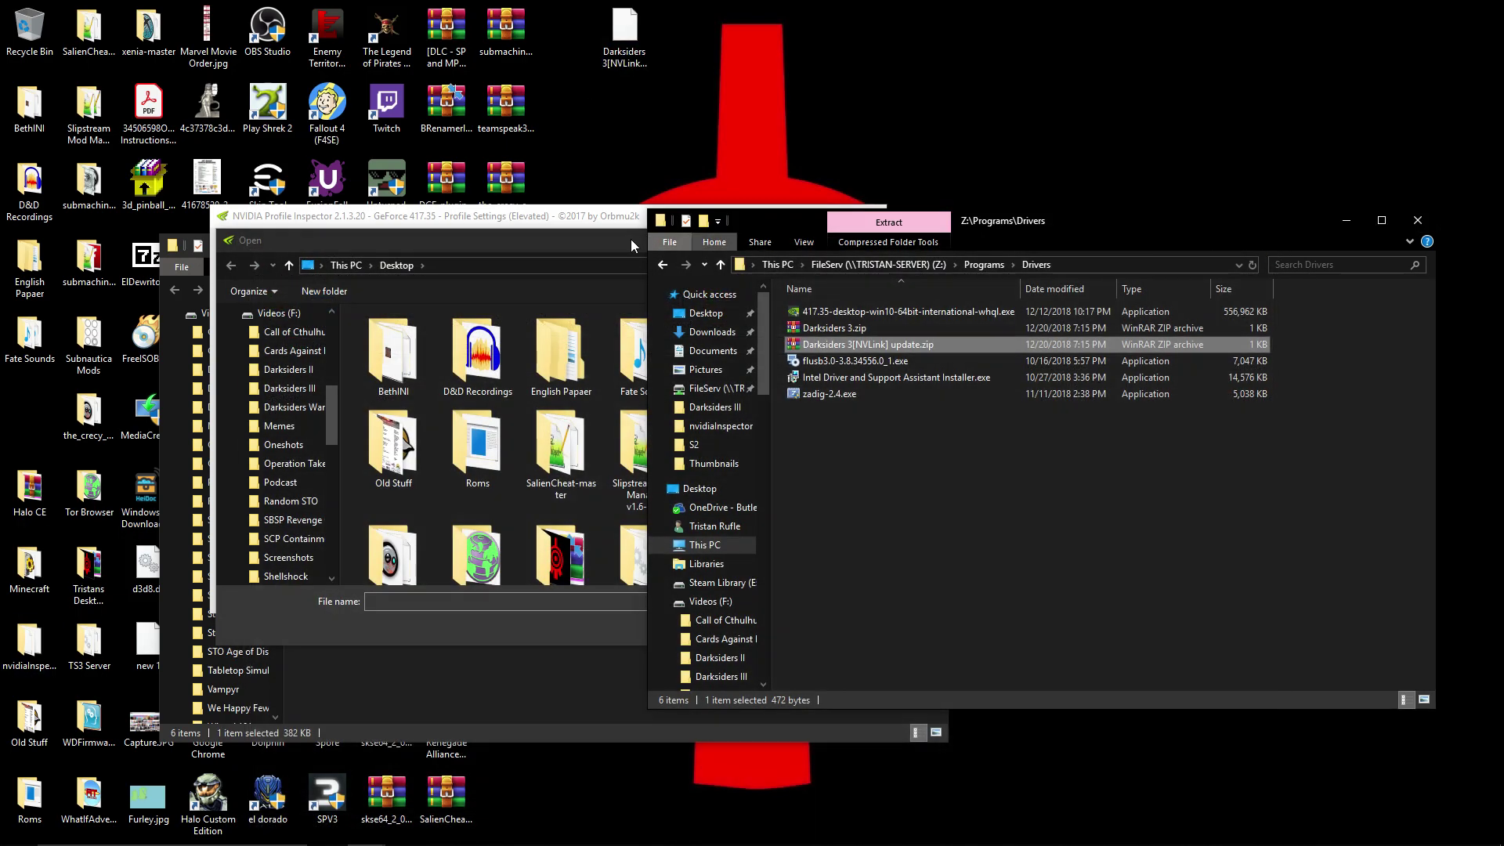
click(566, 255)
- Import Darksiders 3[NVLink] update.nip into the Darksiders 3 profile, giving SLI bits 0x080021F1
drag(953, 329, 954, 459)
click(360, 505)
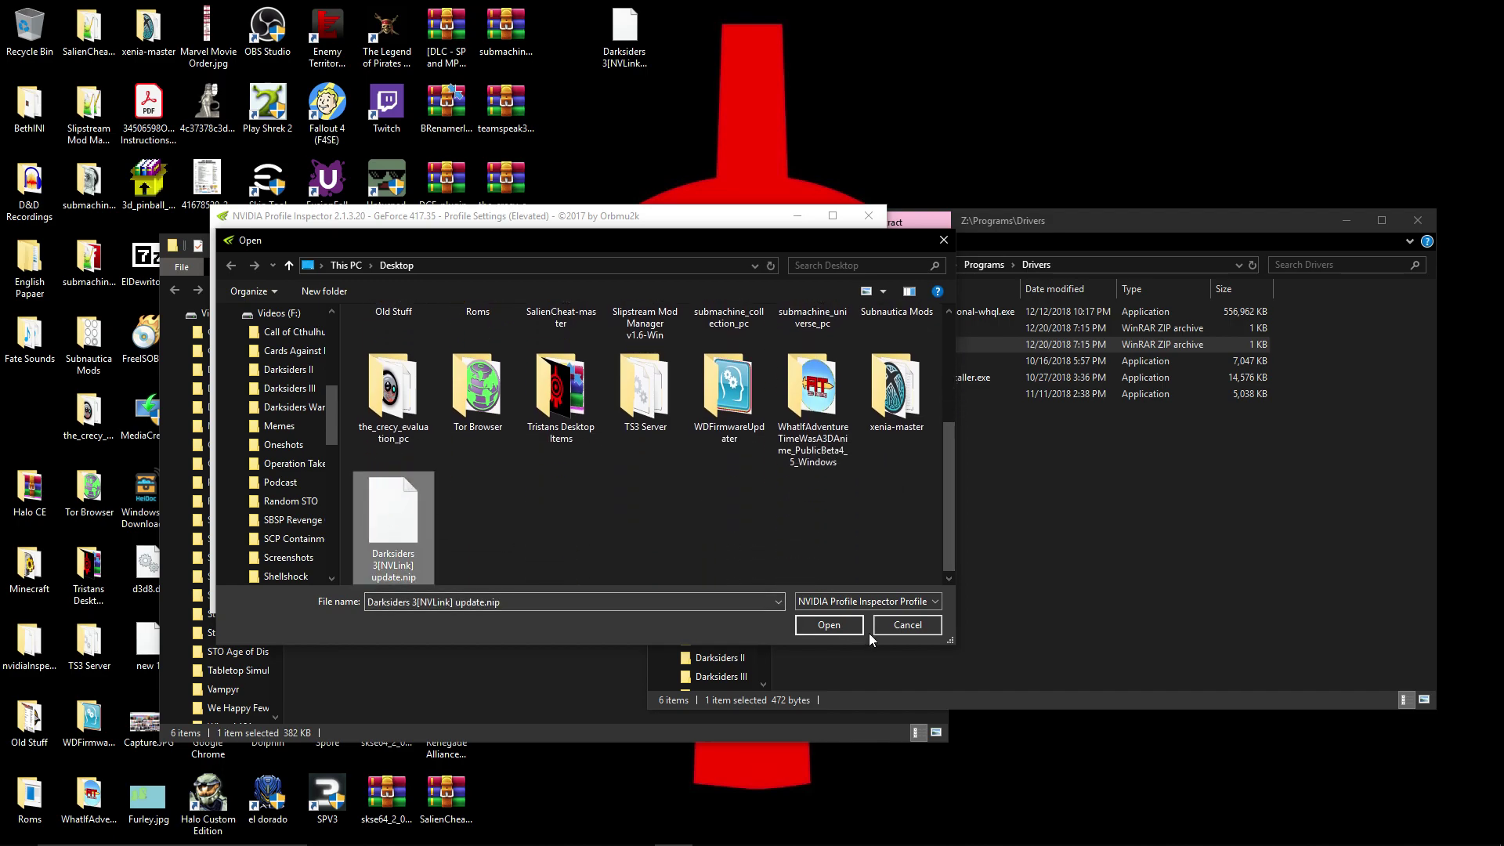
click(833, 627)
click(820, 491)
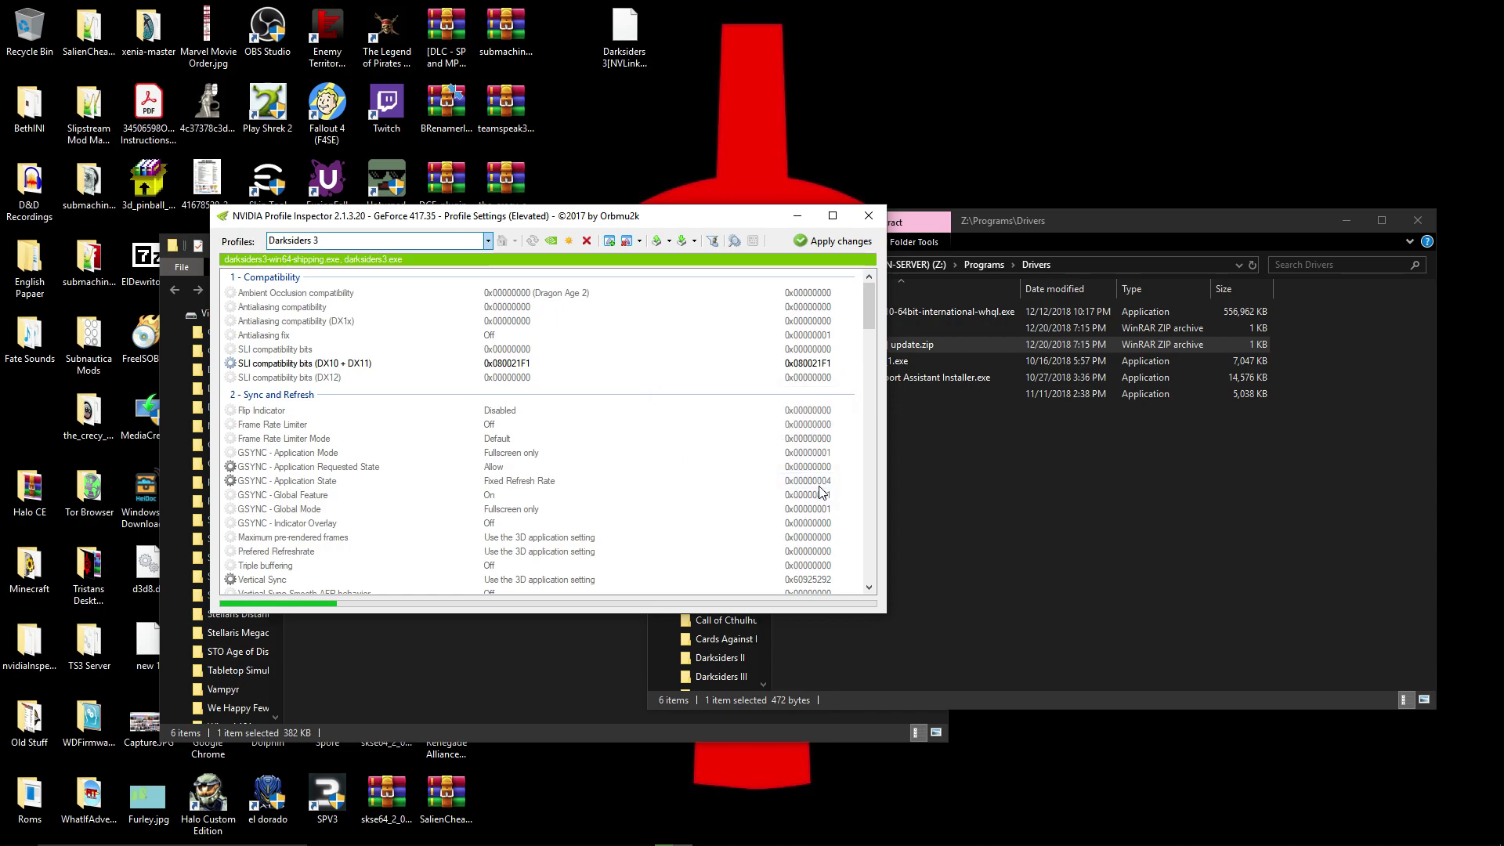
- Set Frame Rate Limiter to 60 FPS with Limiter V2 - Allow All mode and apply changes
drag(873, 310, 881, 320)
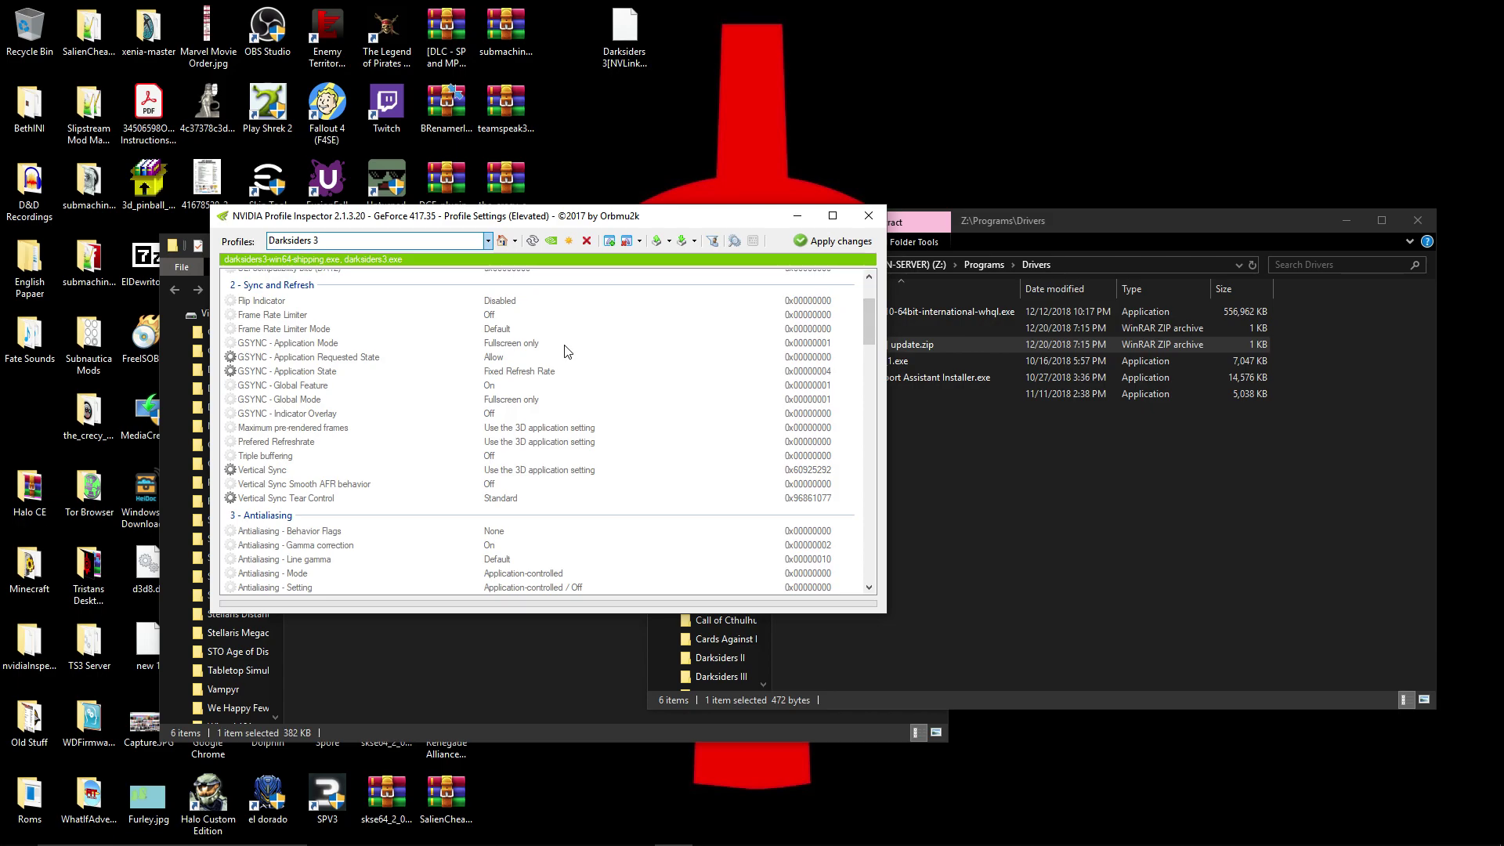
click(496, 317)
click(773, 314)
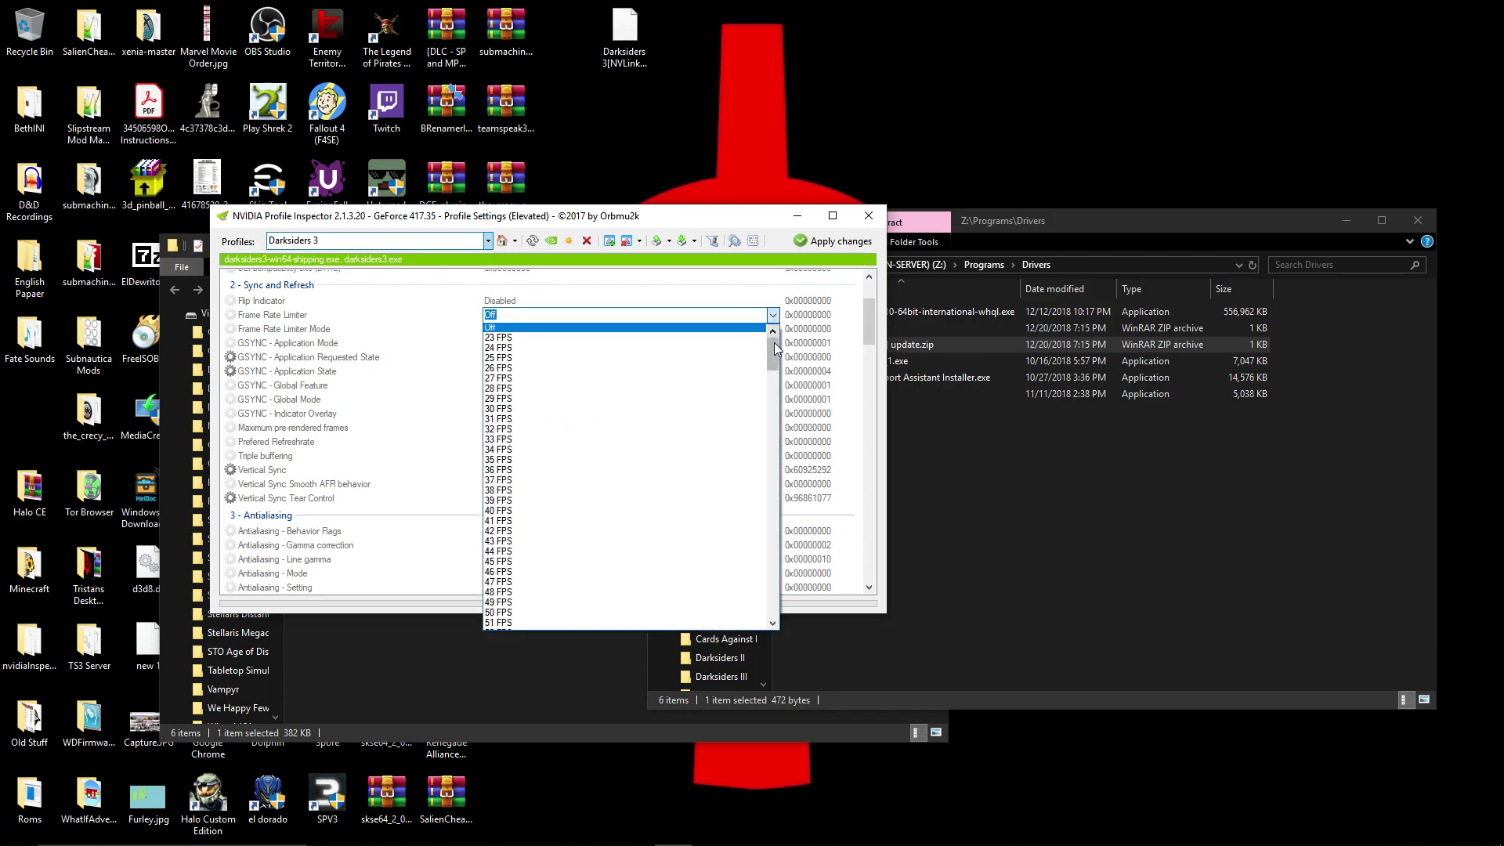
drag(776, 348, 776, 376)
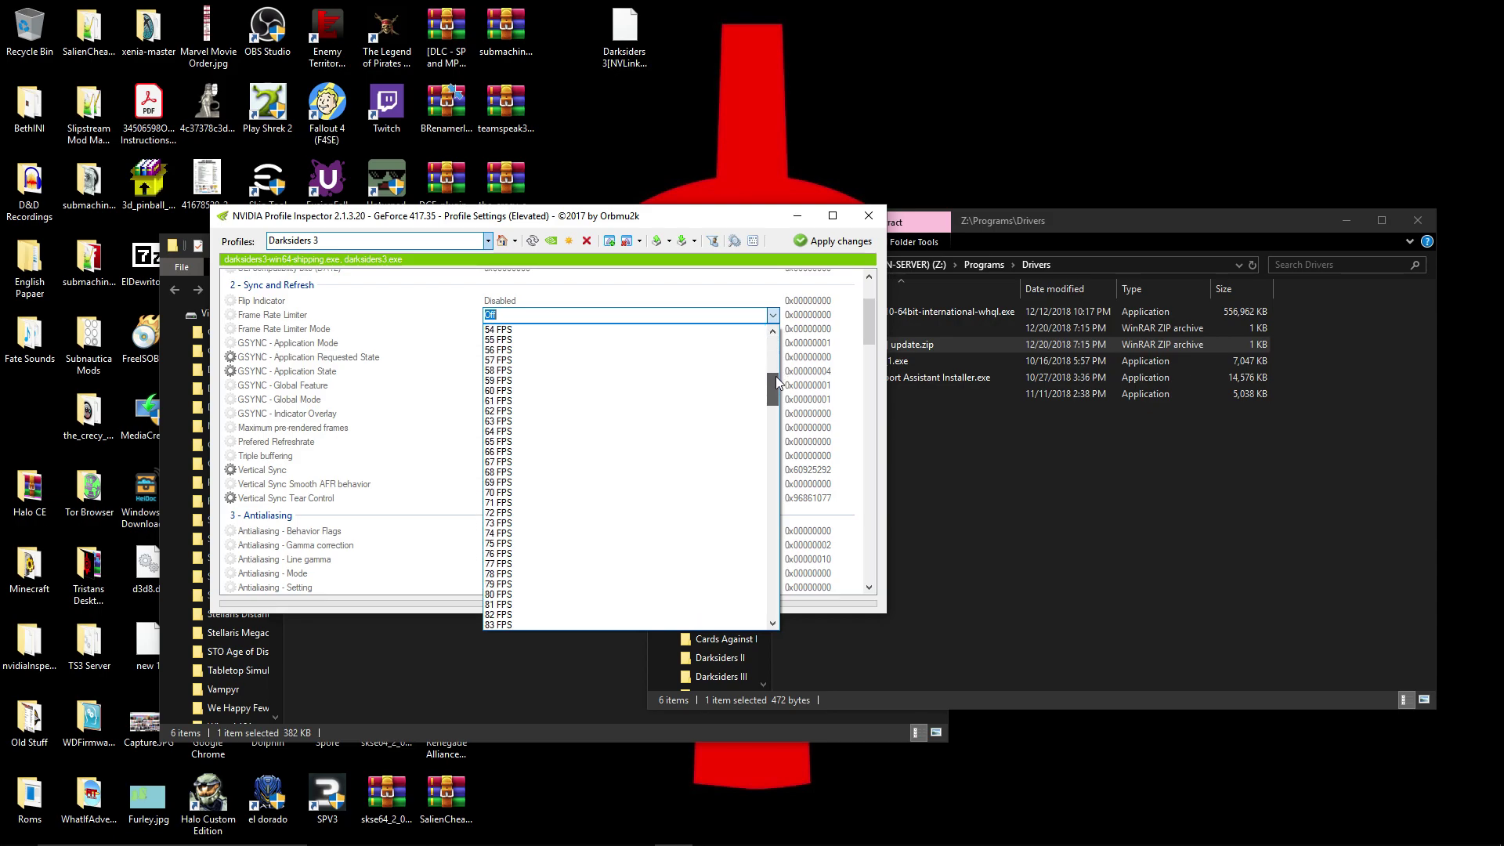
click(577, 391)
click(595, 329)
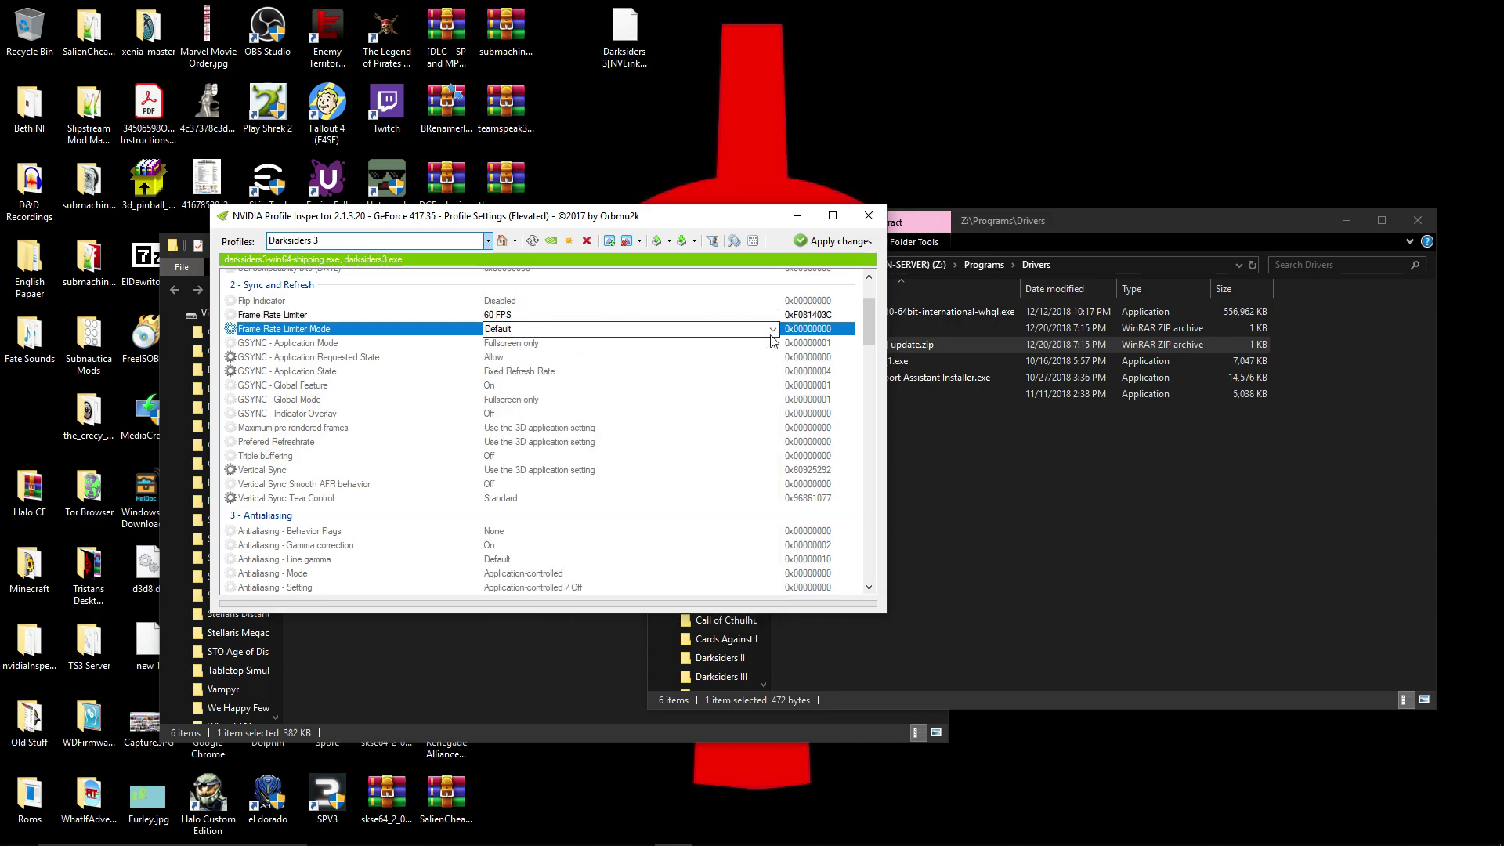
click(773, 330)
click(756, 358)
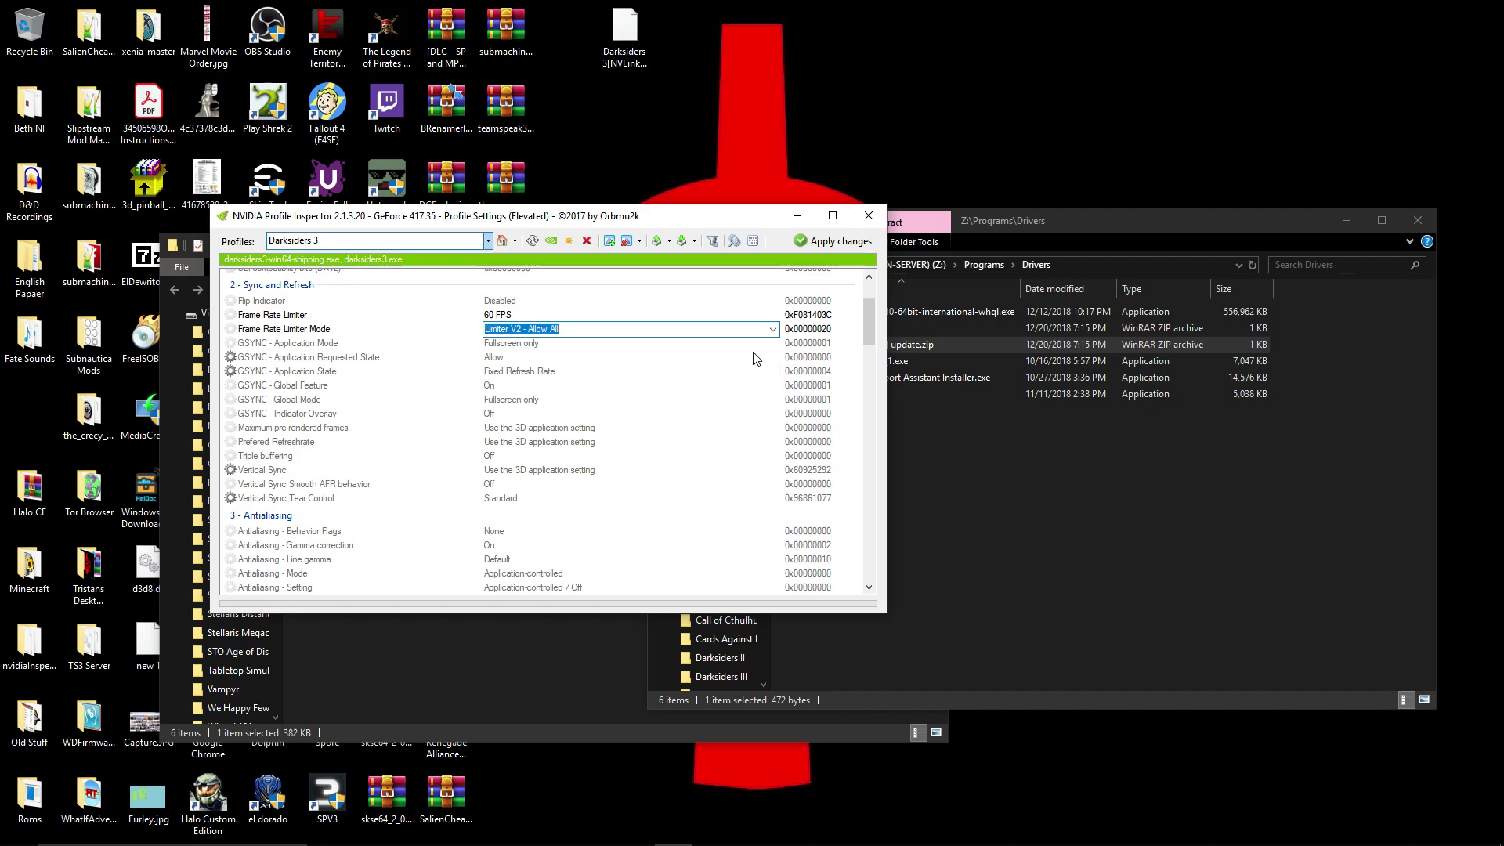
click(834, 243)
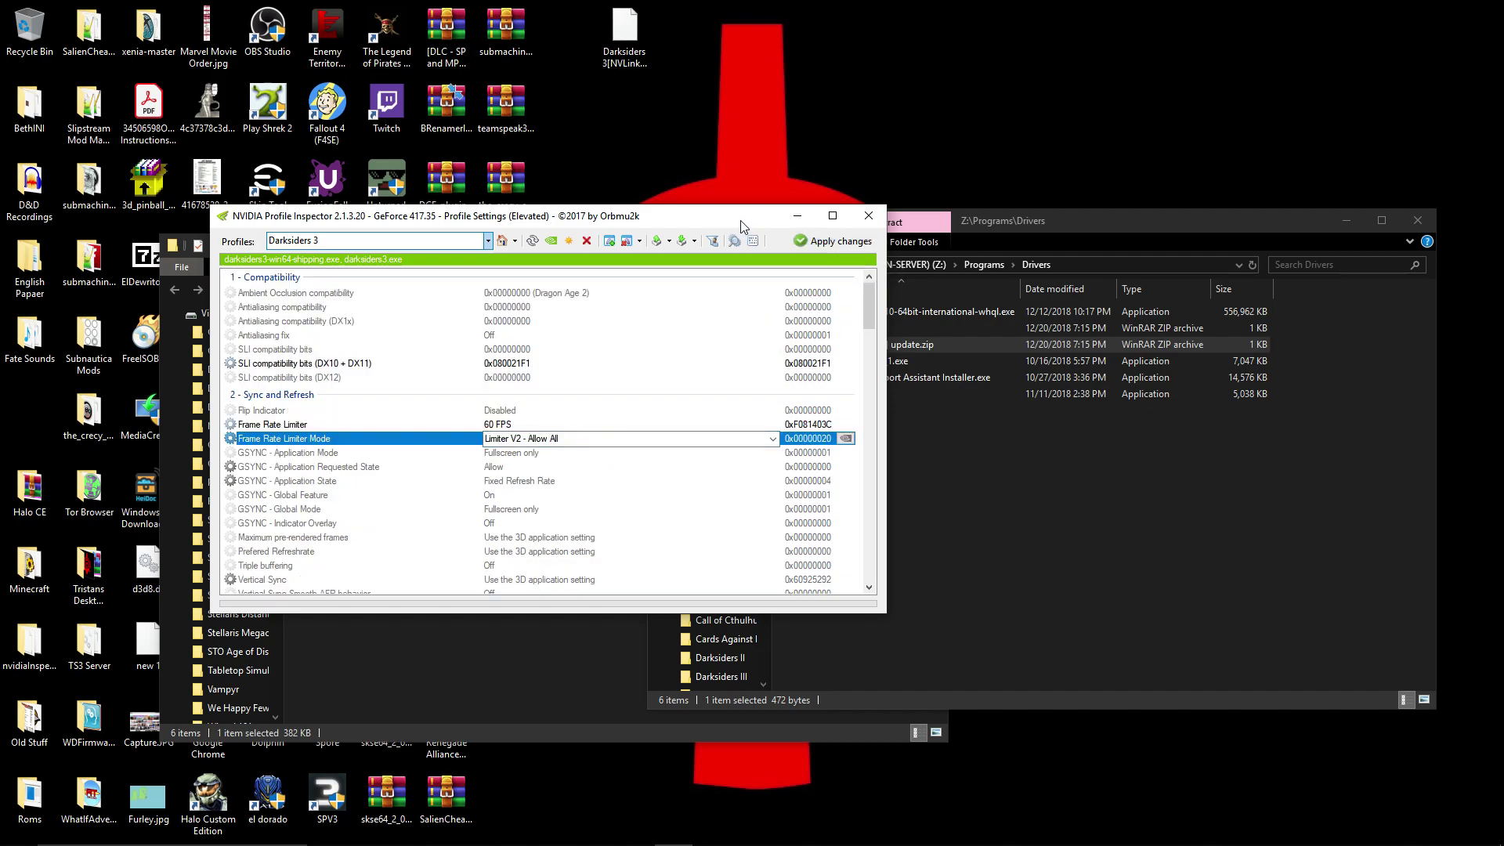
click(1052, 508)
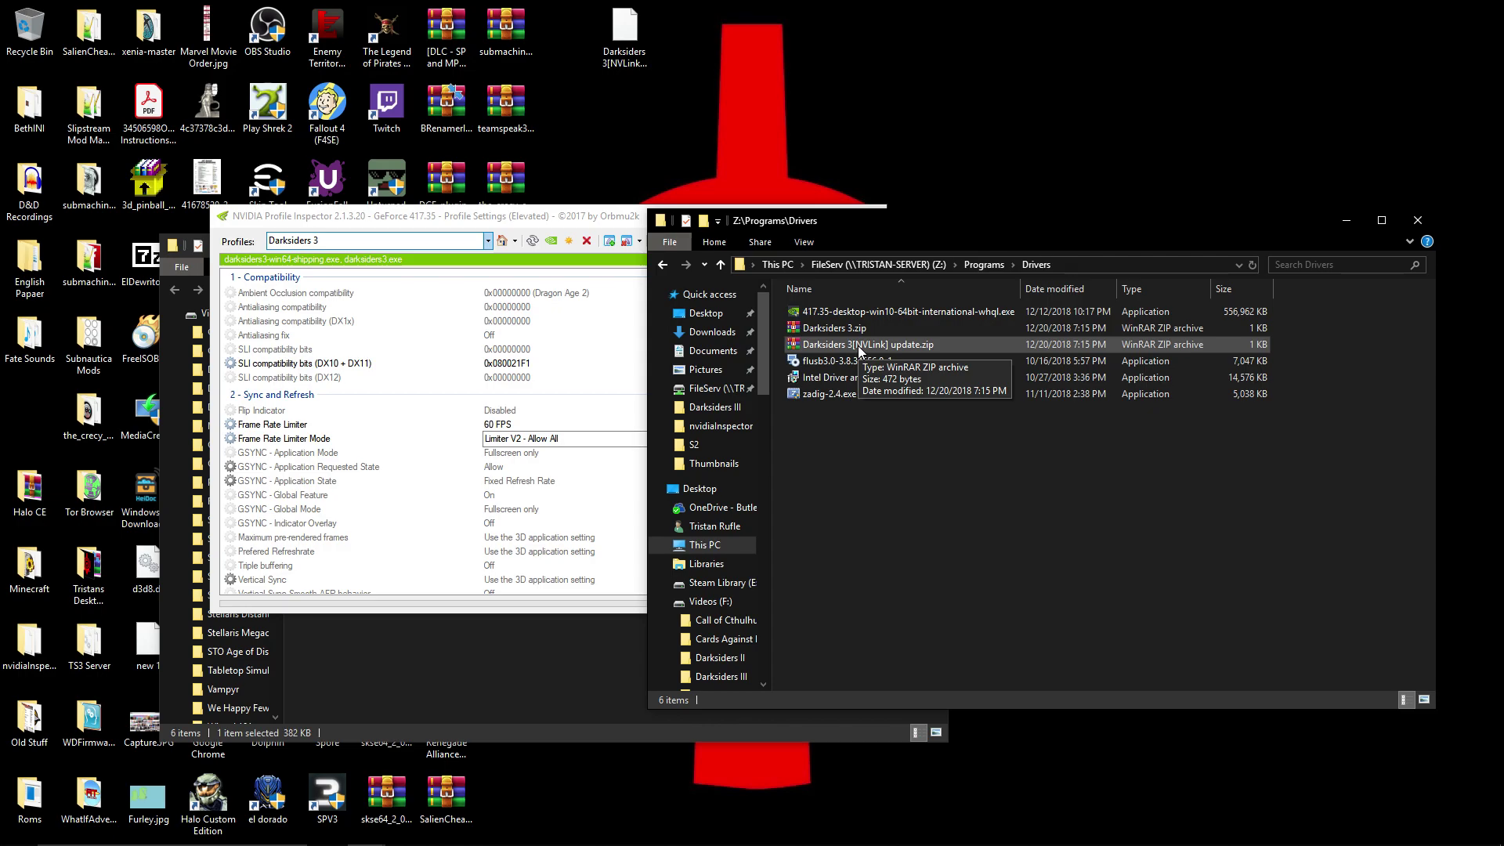
click(613, 219)
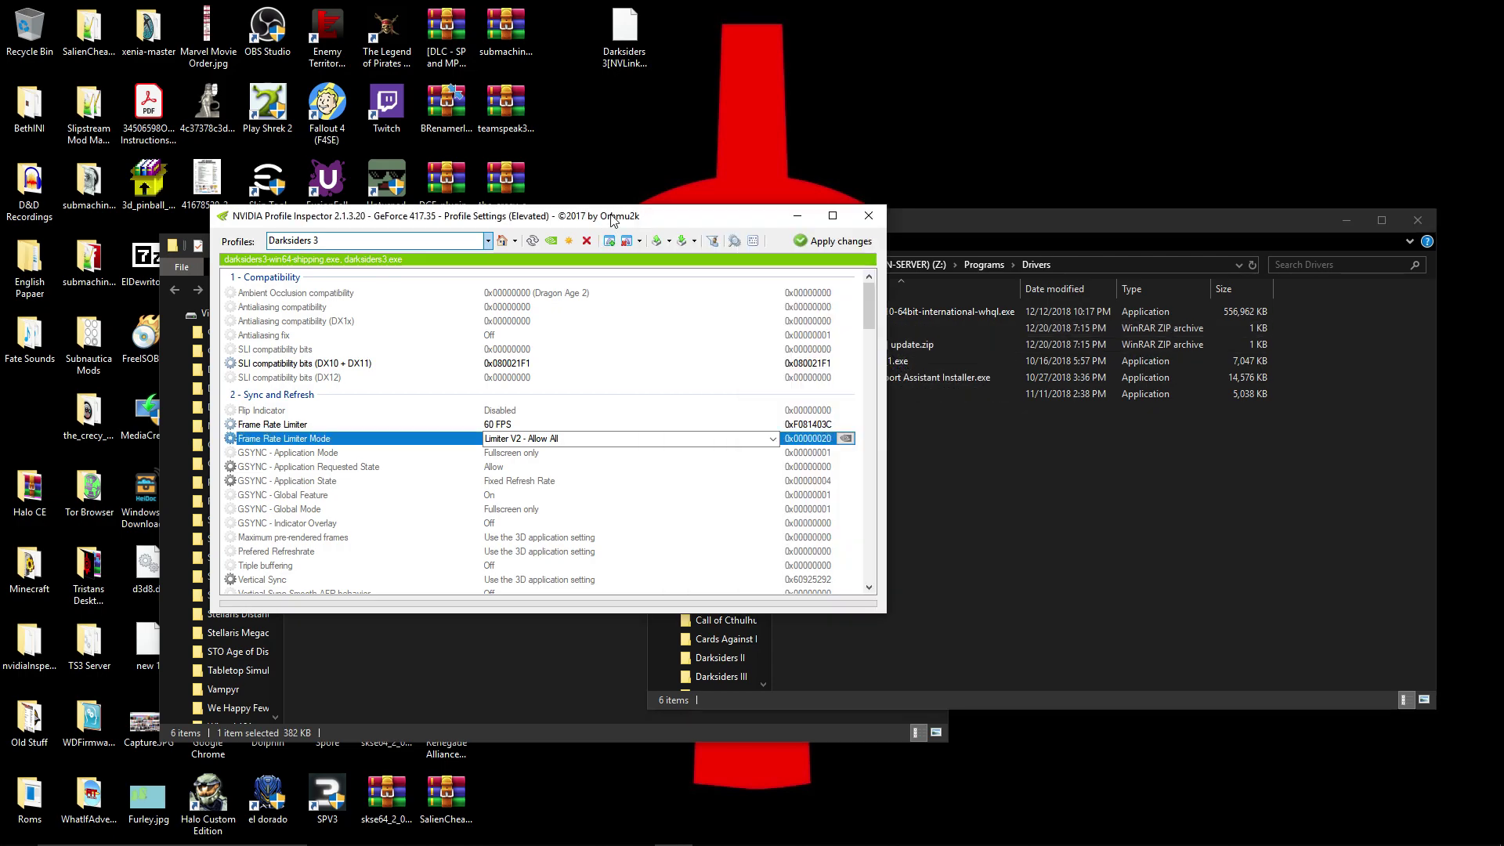